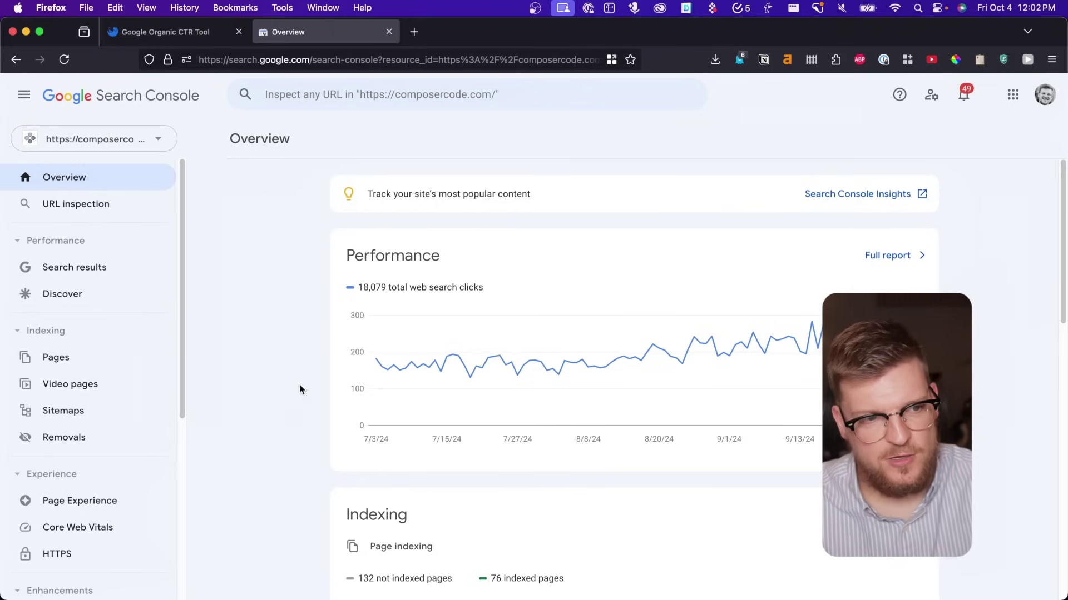
# Open the performance report for search results and add Average position to the charted metrics.
pyautogui.click(85, 272)
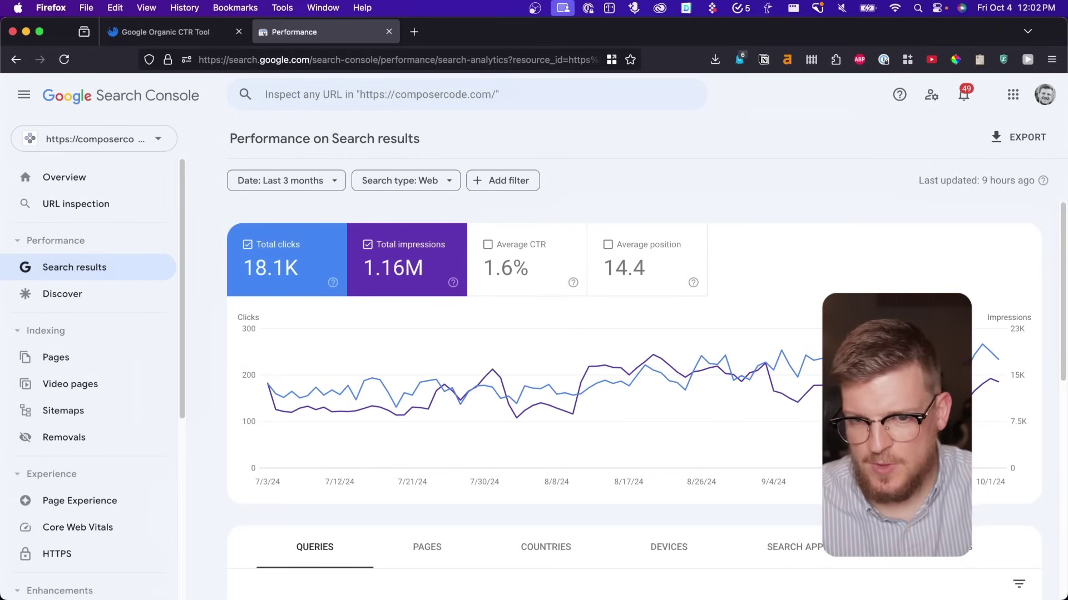
pyautogui.click(611, 253)
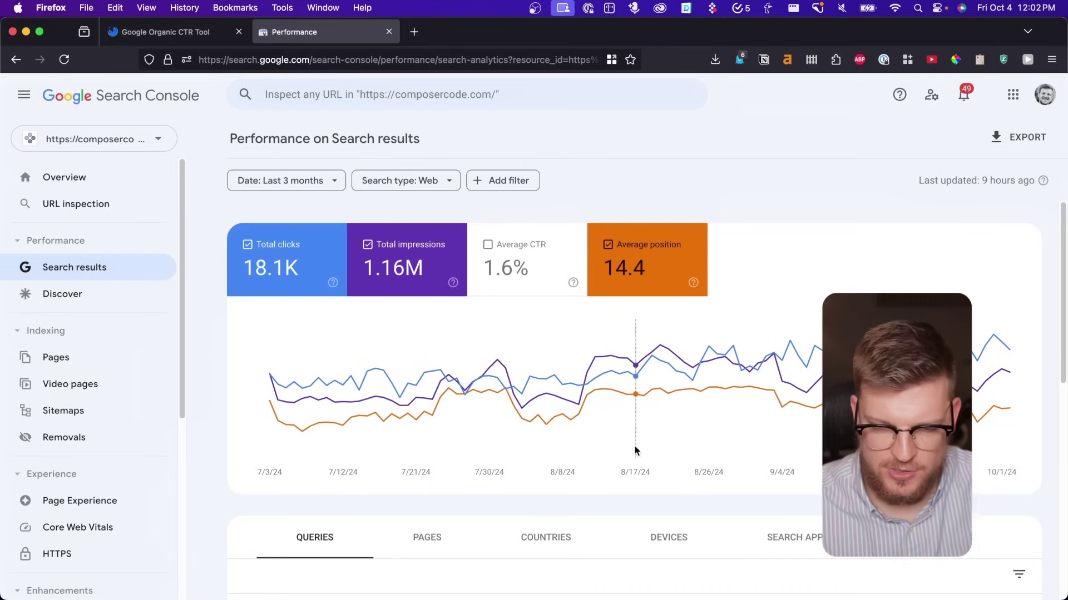
pyautogui.moveTo(619, 425)
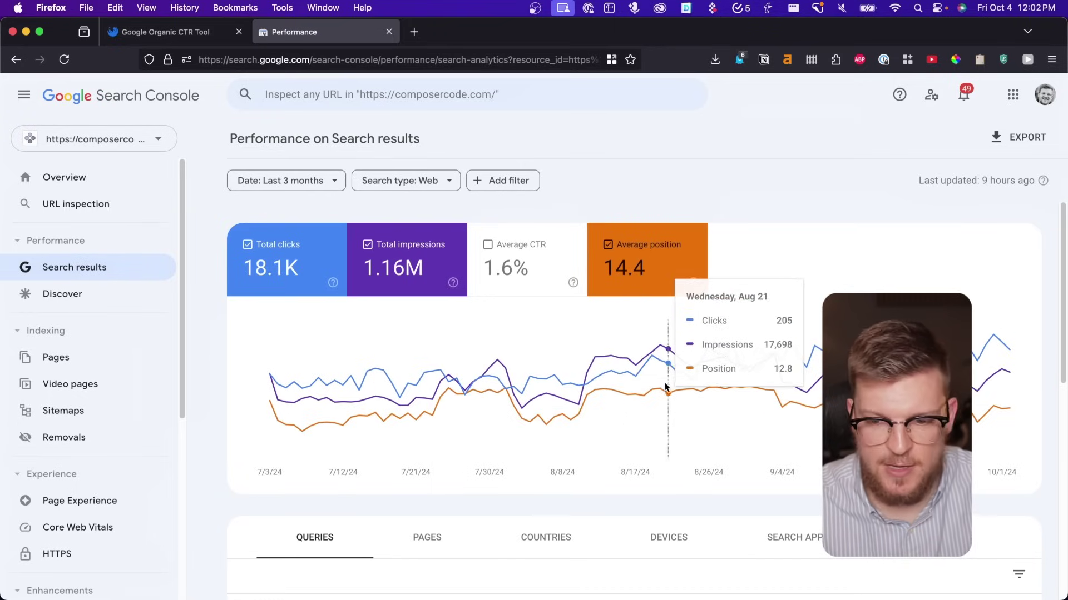
# Filter the queries table to rows with a position greater than 4.9.
pyautogui.scroll(-5, 639, 395)
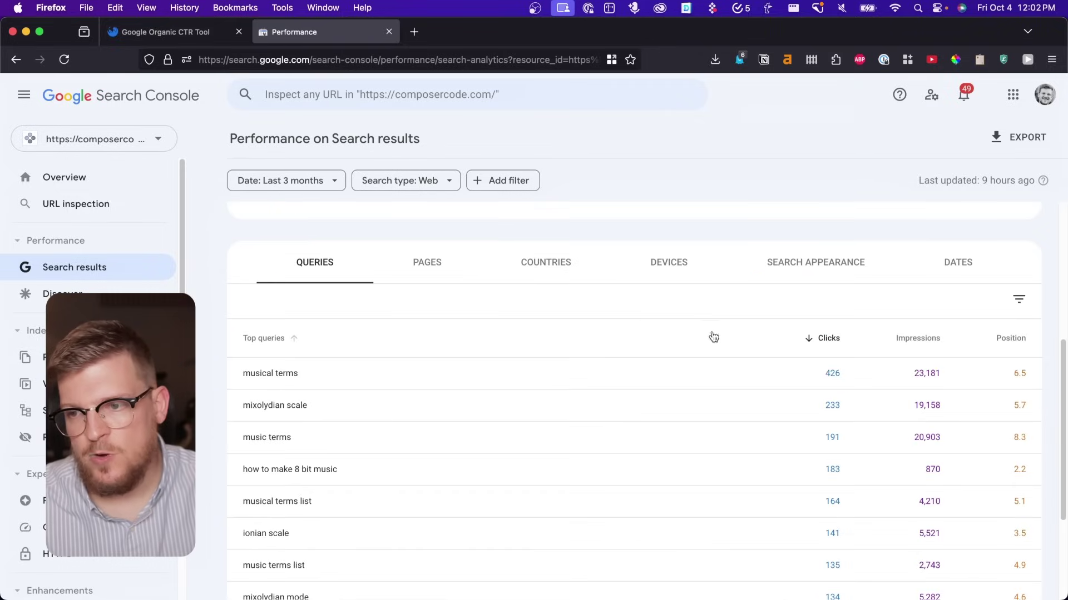
pyautogui.click(1023, 303)
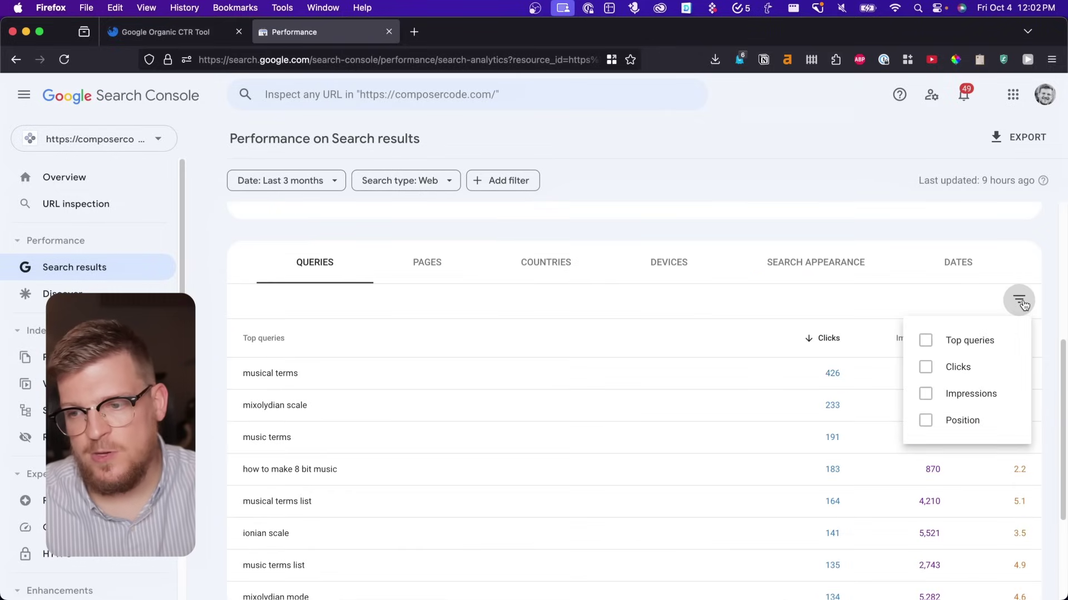
pyautogui.click(925, 420)
pyautogui.click(1018, 301)
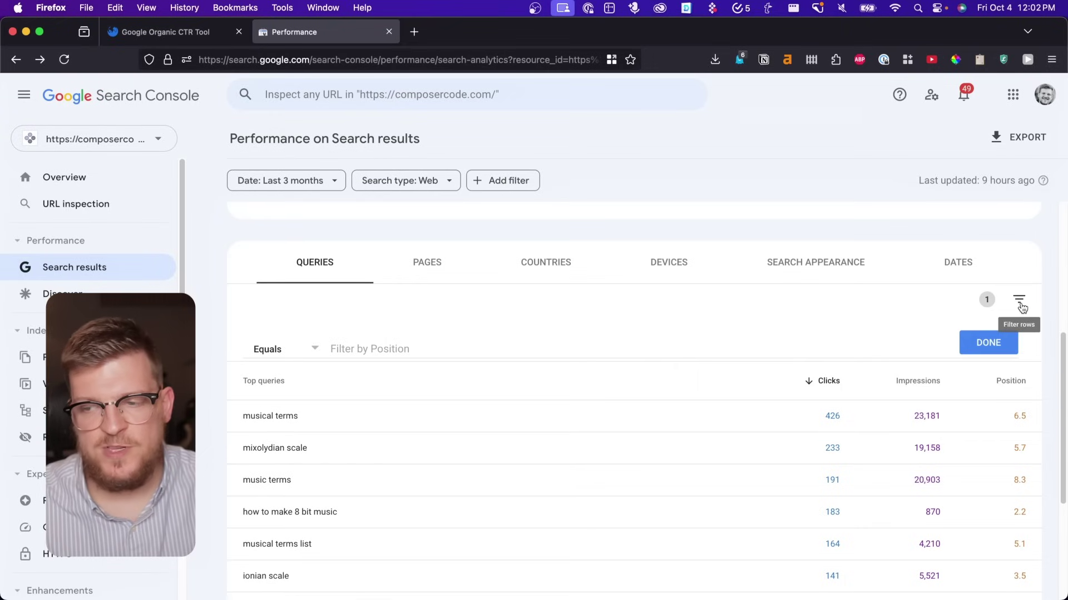
pyautogui.click(315, 351)
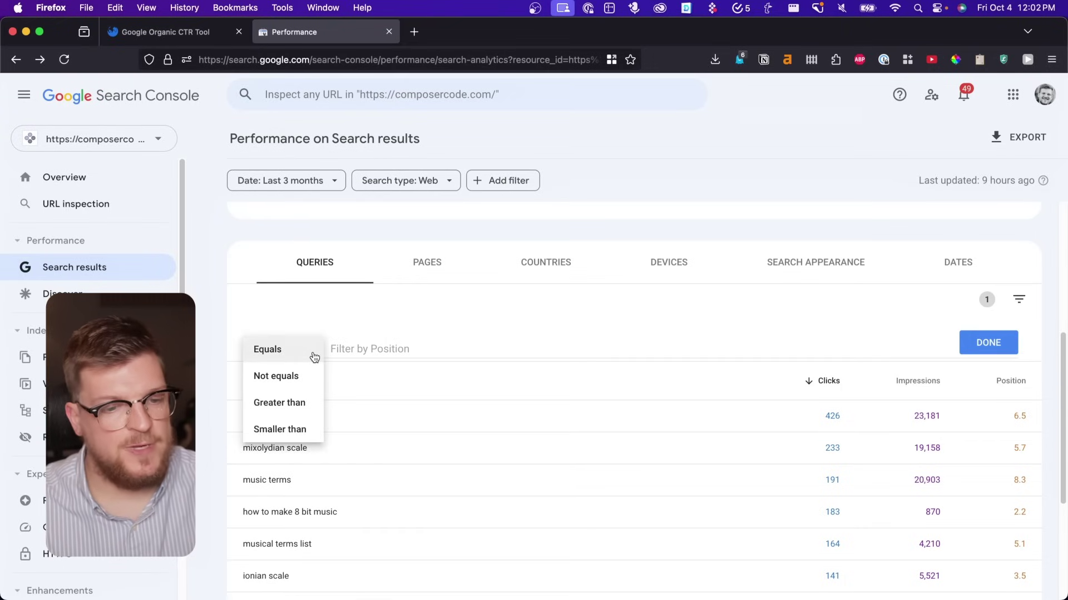
pyautogui.click(306, 401)
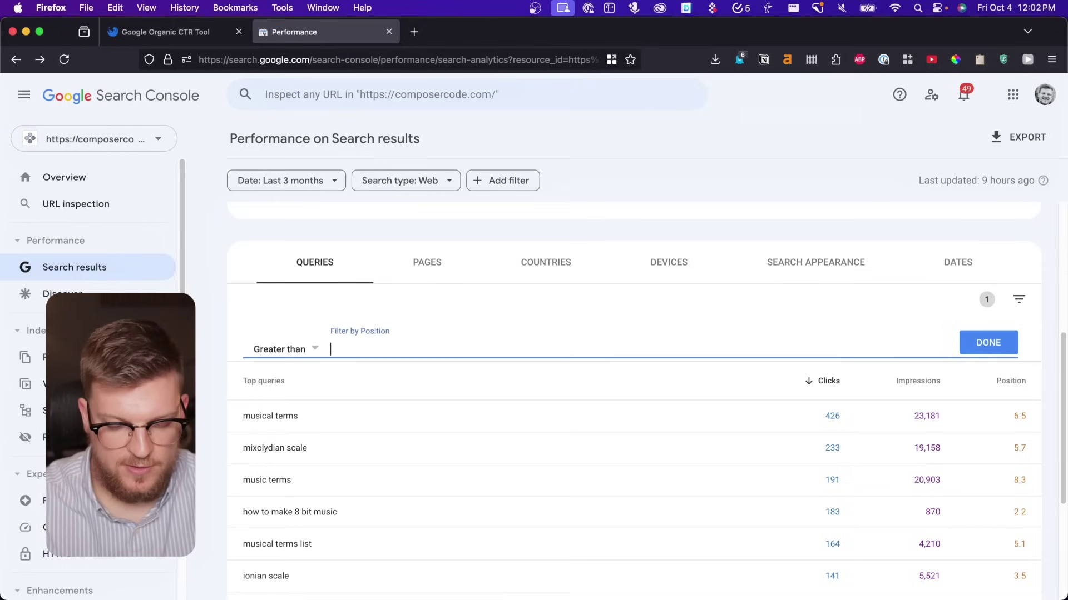
pyautogui.write('4.9')
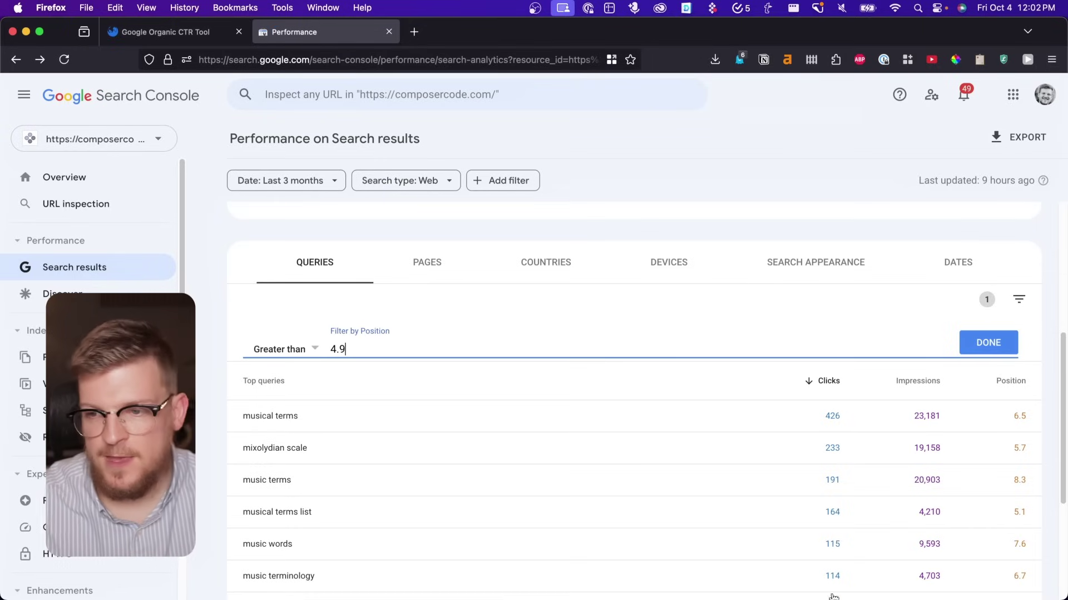
pyautogui.click(989, 340)
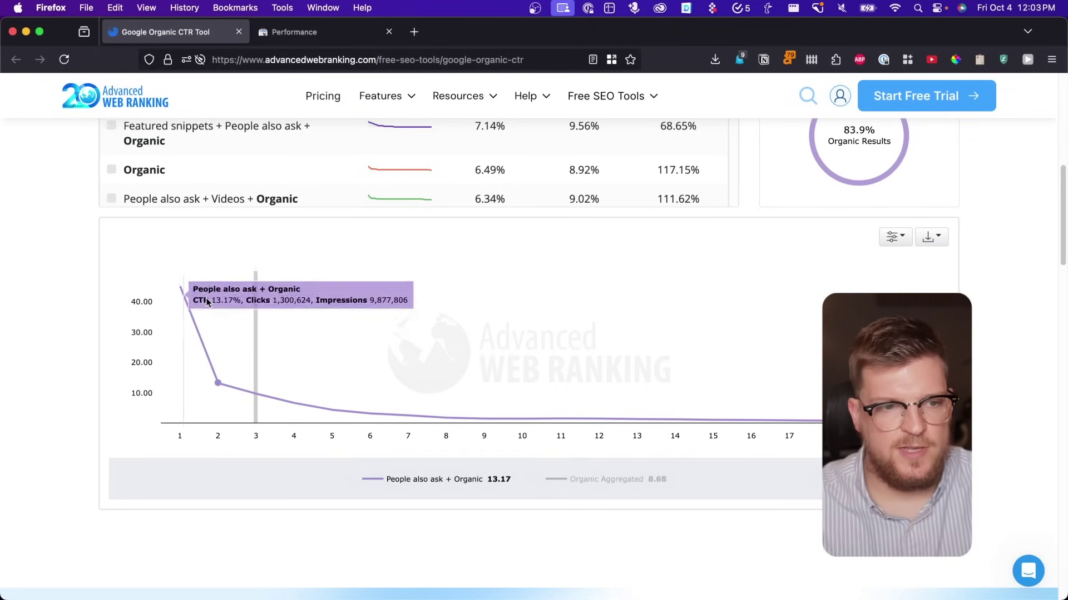
# Switch to Advanced Web Ranking's Google Organic CTR Tool and examine the People also ask + Organic click-through rates across ranking positions.
pyautogui.moveTo(178, 293)
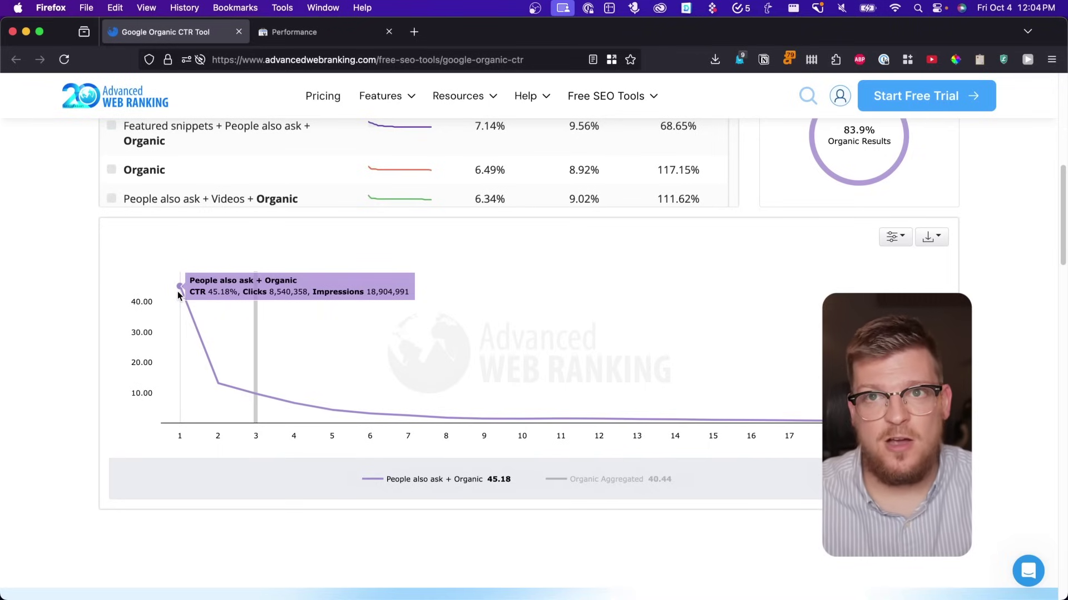
pyautogui.moveTo(218, 383)
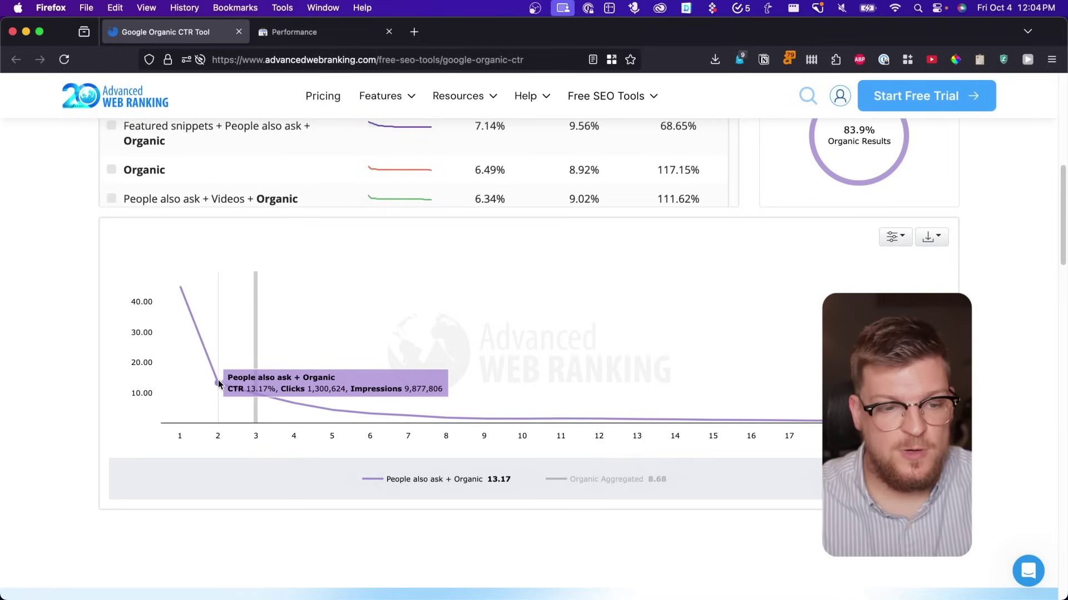
pyautogui.moveTo(256, 395)
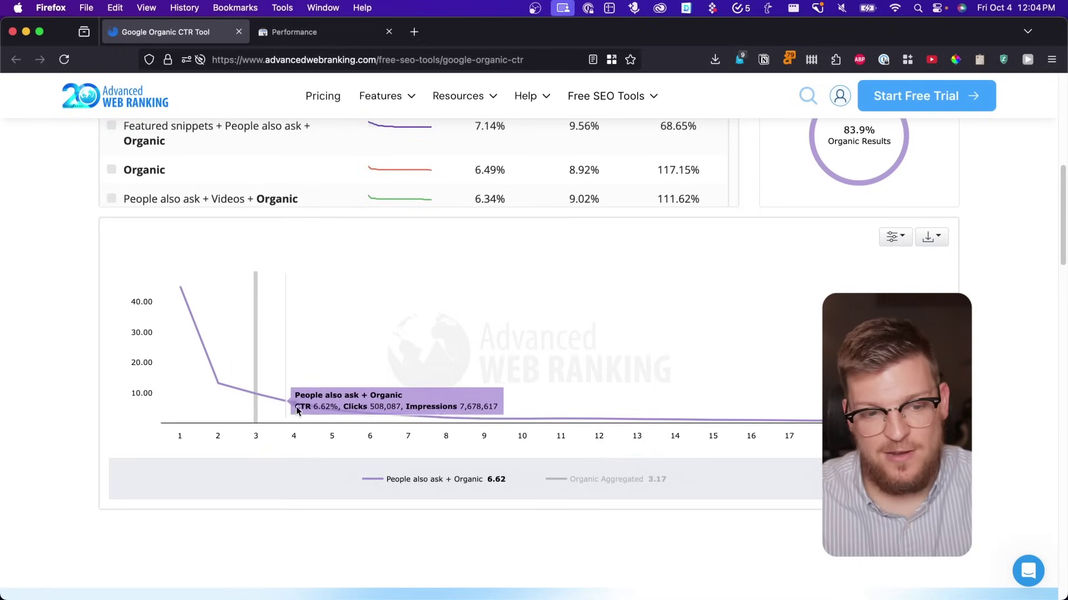
pyautogui.moveTo(354, 414)
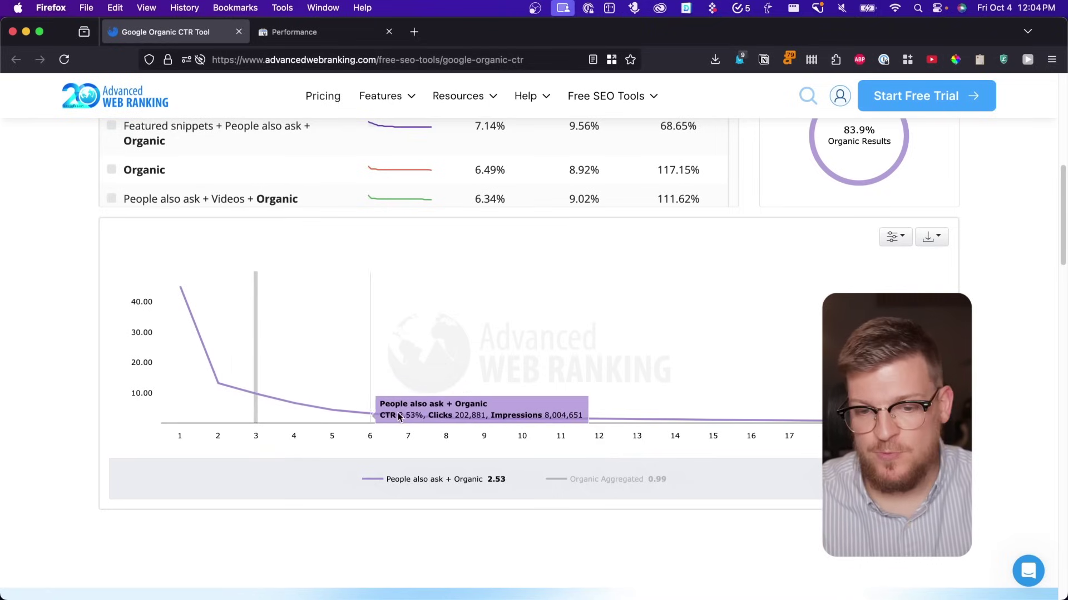
pyautogui.moveTo(676, 419)
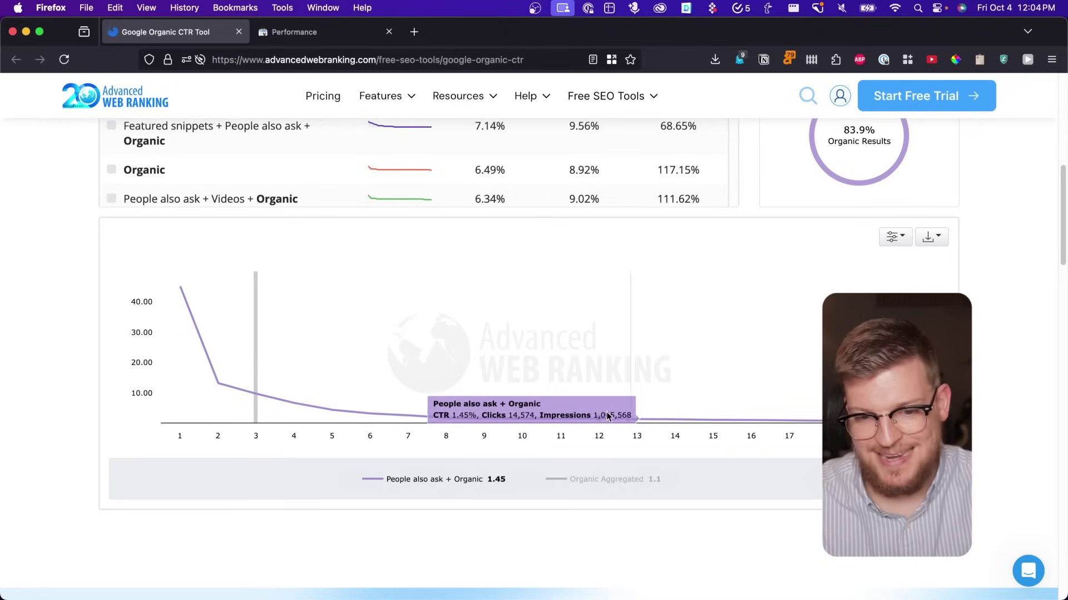
pyautogui.moveTo(519, 422)
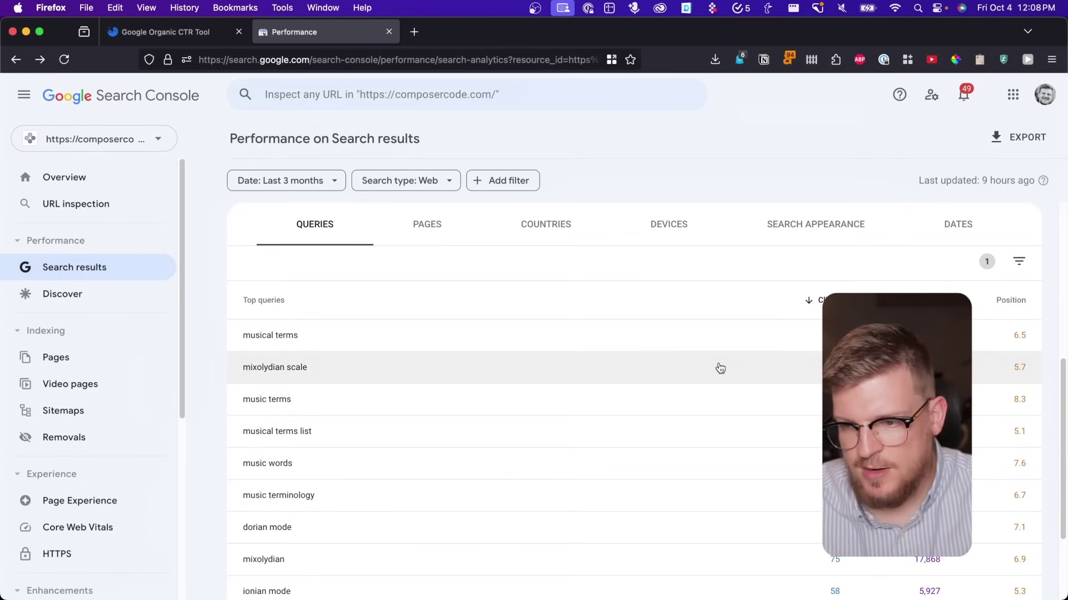
# Return to Google Search Console and set the filtered queries table to 250 rows per page.
pyautogui.scroll(-1, 720, 368)
pyautogui.scroll(-4, 720, 368)
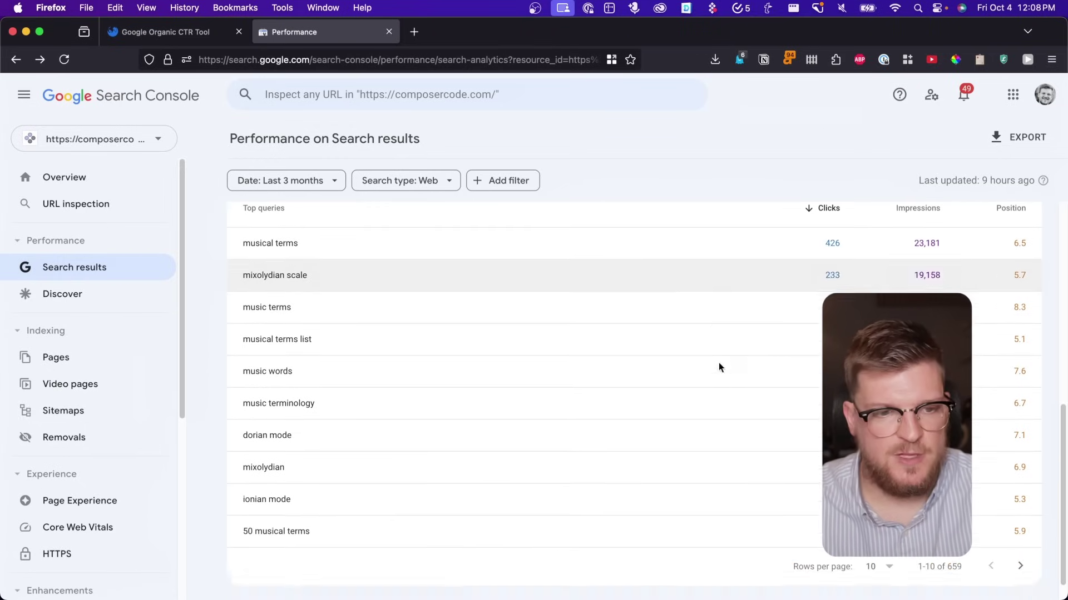
pyautogui.click(868, 540)
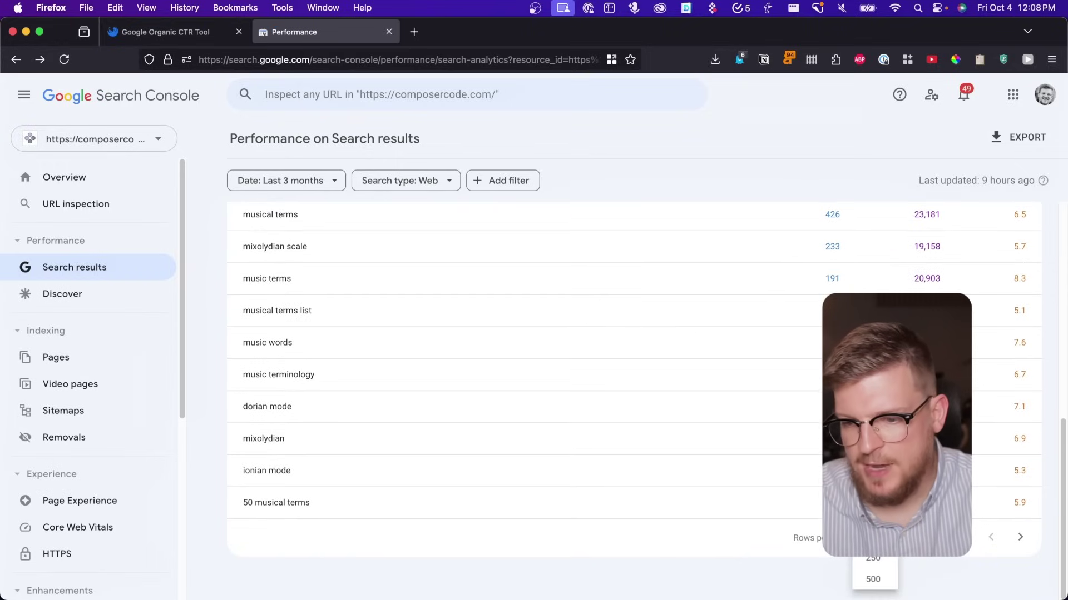
pyautogui.click(873, 556)
# Drill into the query "how to write a good song" and its ranking page, keeping only the page filter on the report.
pyautogui.scroll(-4, 573, 450)
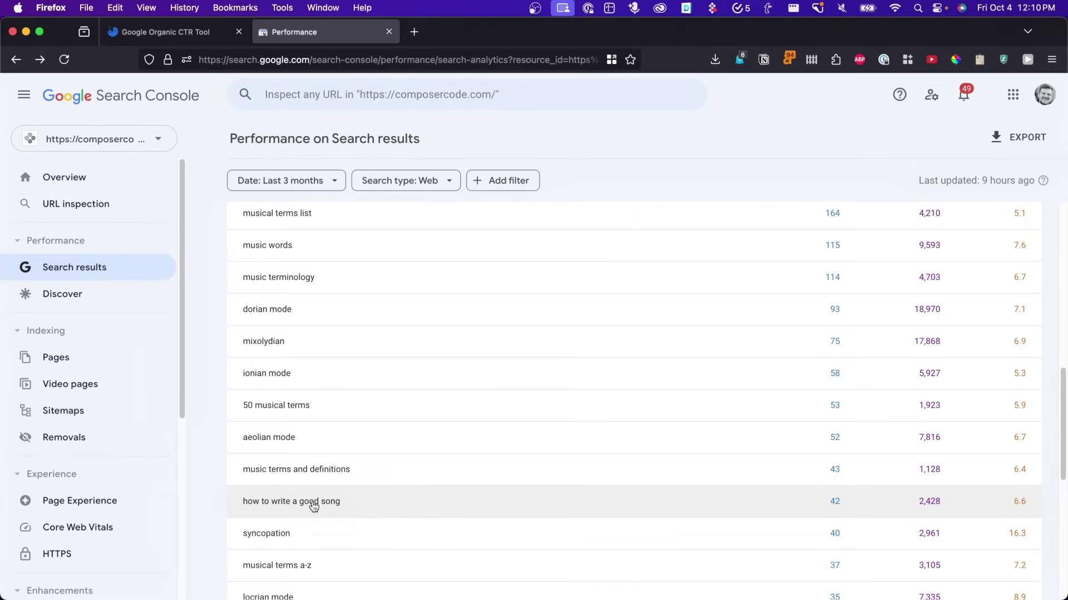
pyautogui.click(313, 503)
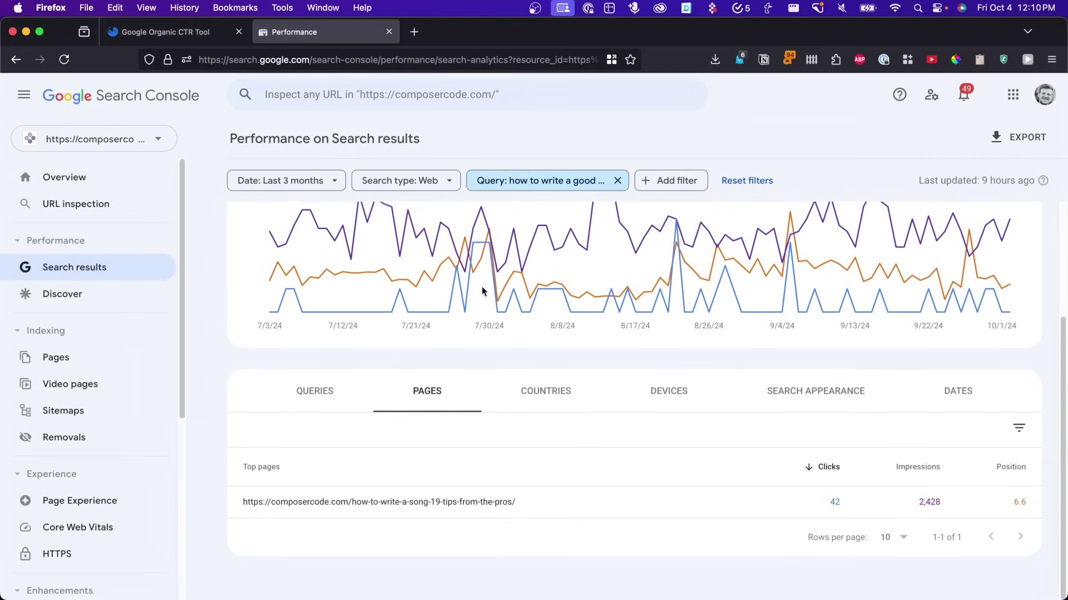
pyautogui.click(443, 506)
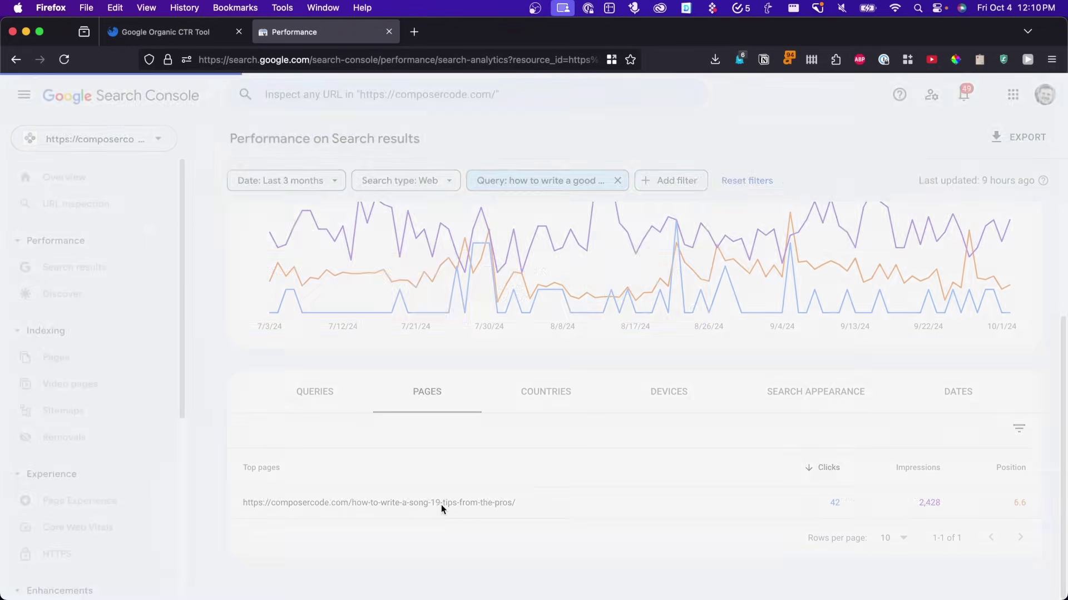
pyautogui.click(618, 181)
# List the report's pages and open the how-to-write-a-song-19-tips-from-the-pros page in the browser.
pyautogui.scroll(-2, 448, 354)
pyautogui.scroll(-4, 448, 354)
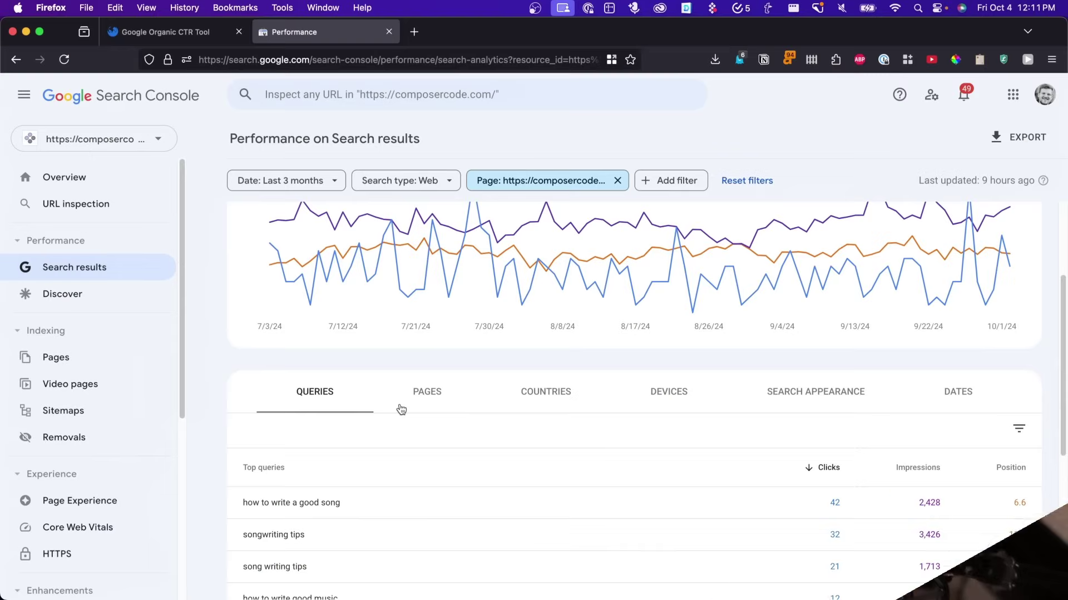
pyautogui.click(402, 409)
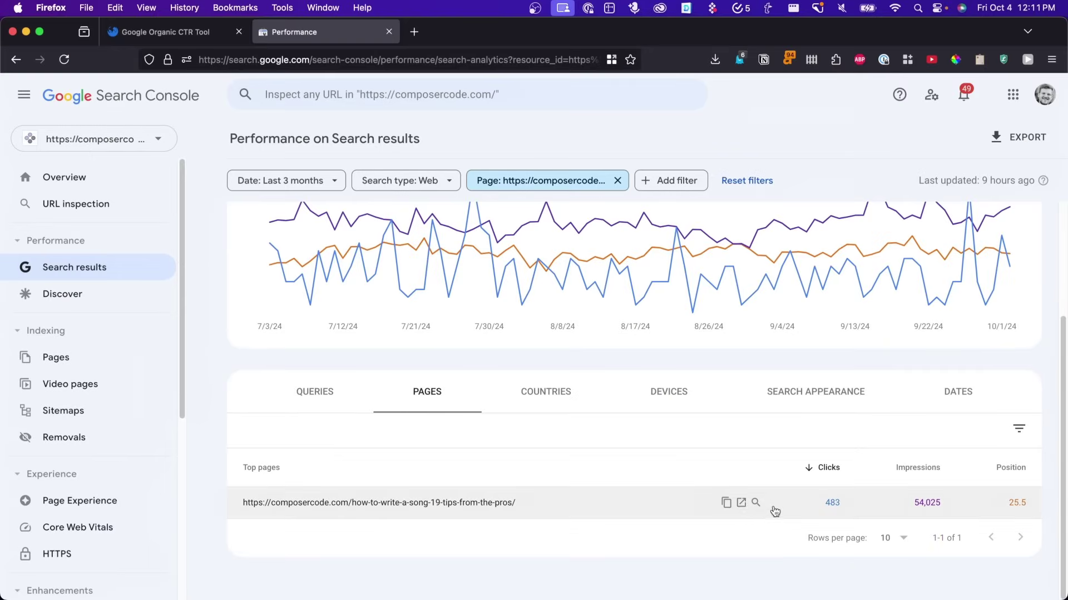
pyautogui.click(741, 503)
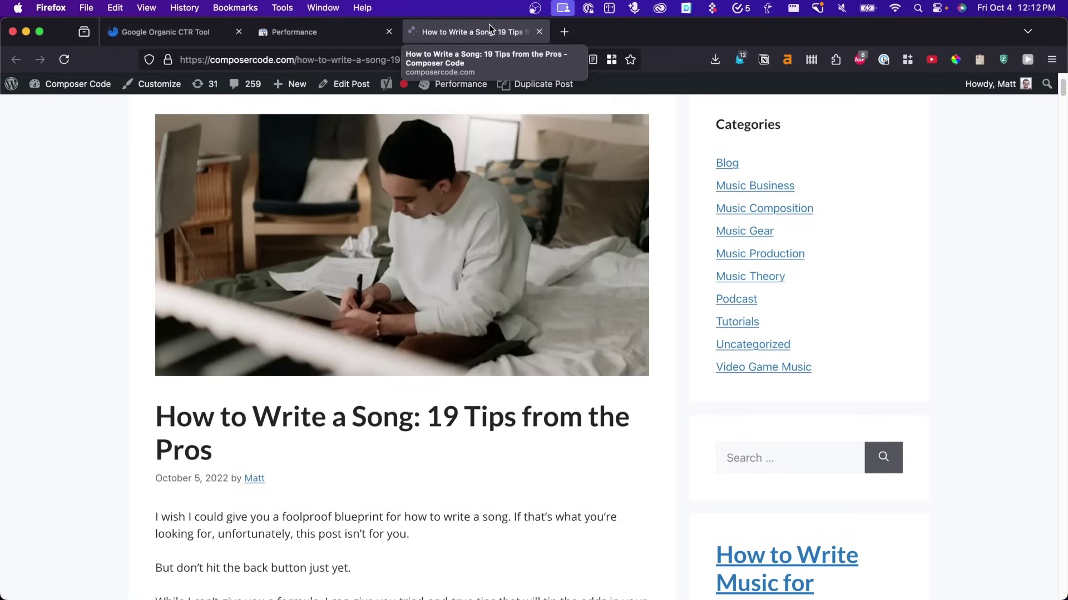
# Edit the post, changing its title to "How to Write a Good Song: 19 Tips from the Pros" and adding "good" before "song" in the opening sentence.
pyautogui.tripleClick(298, 421)
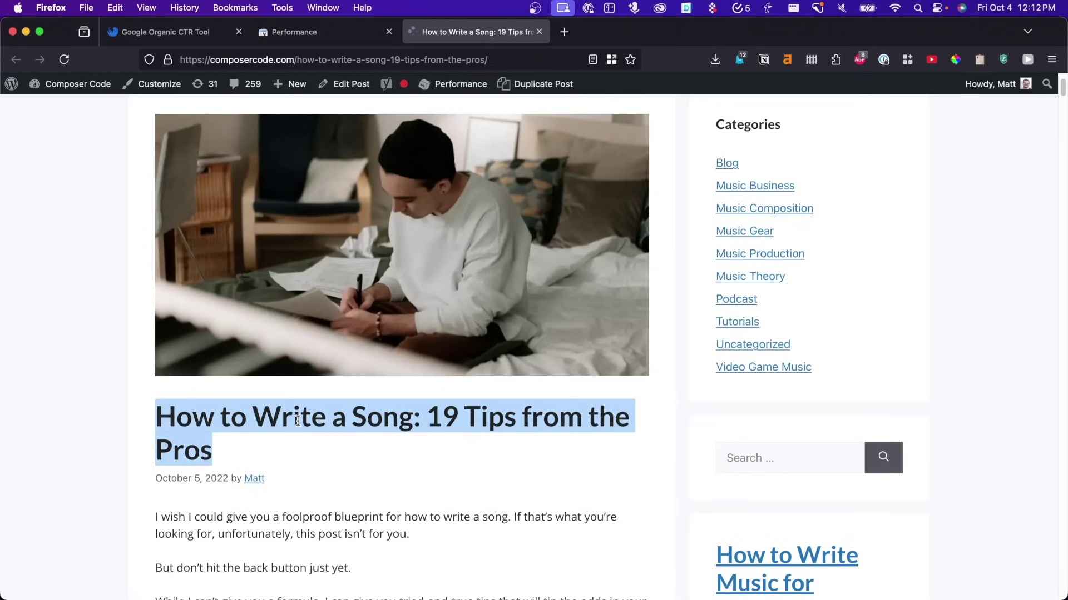
pyautogui.scroll(-3, 298, 420)
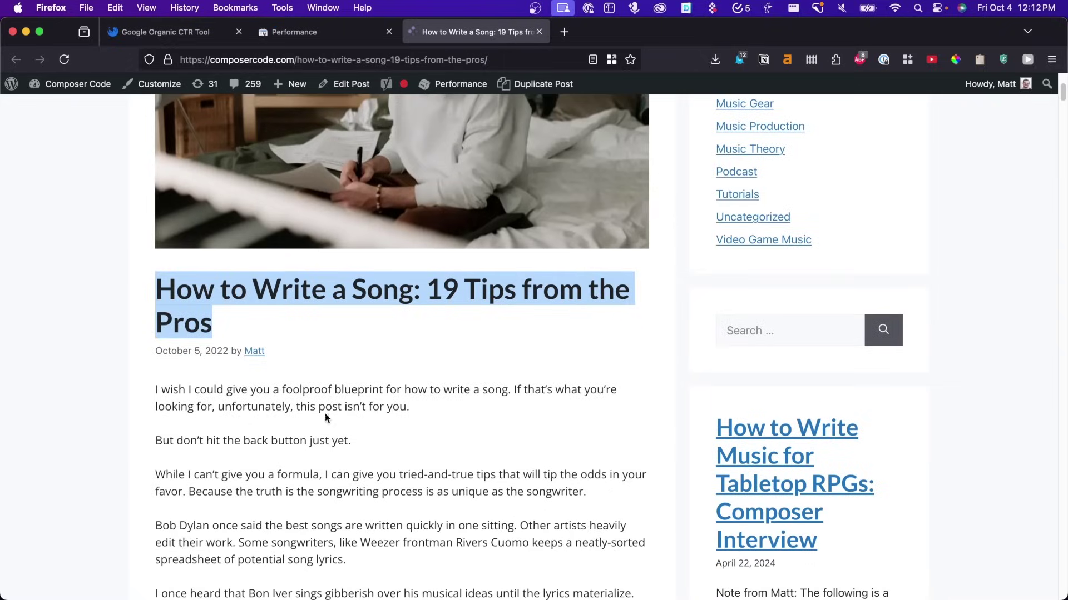
pyautogui.tripleClick(356, 397)
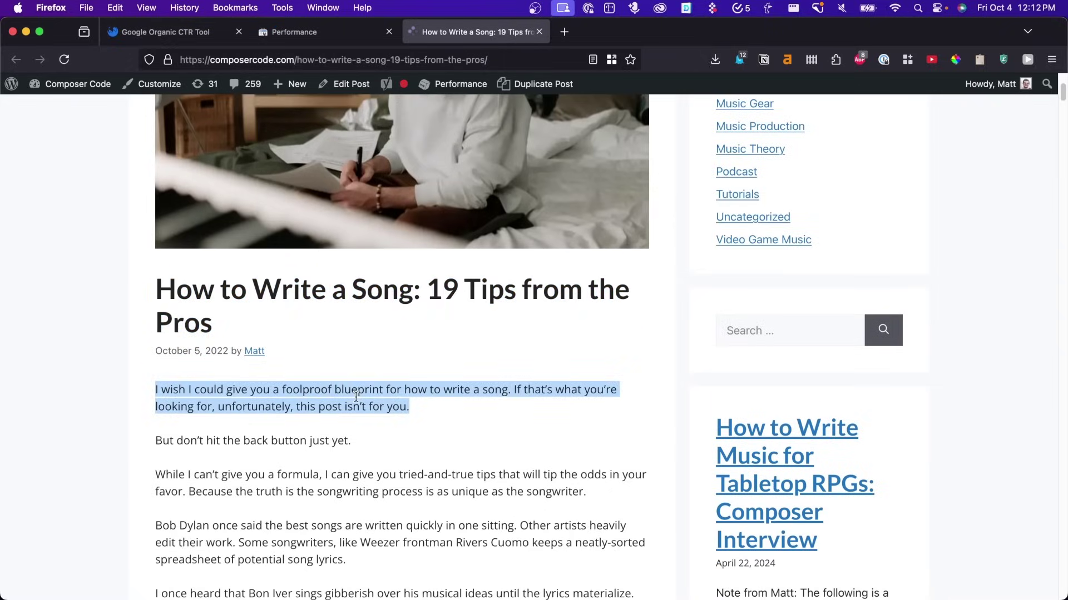
pyautogui.scroll(4, 355, 396)
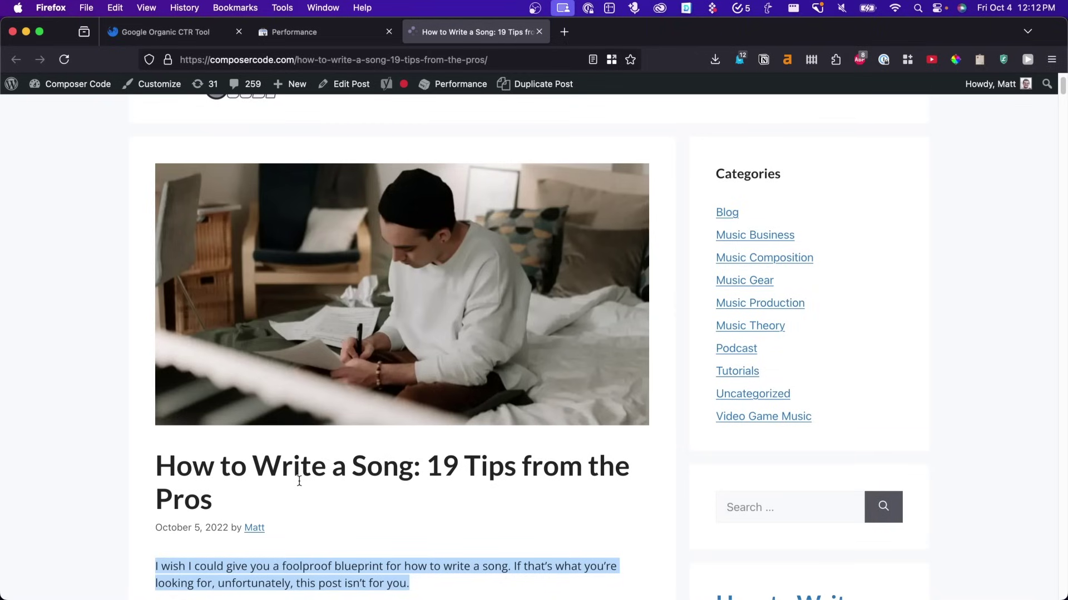
pyautogui.click(344, 89)
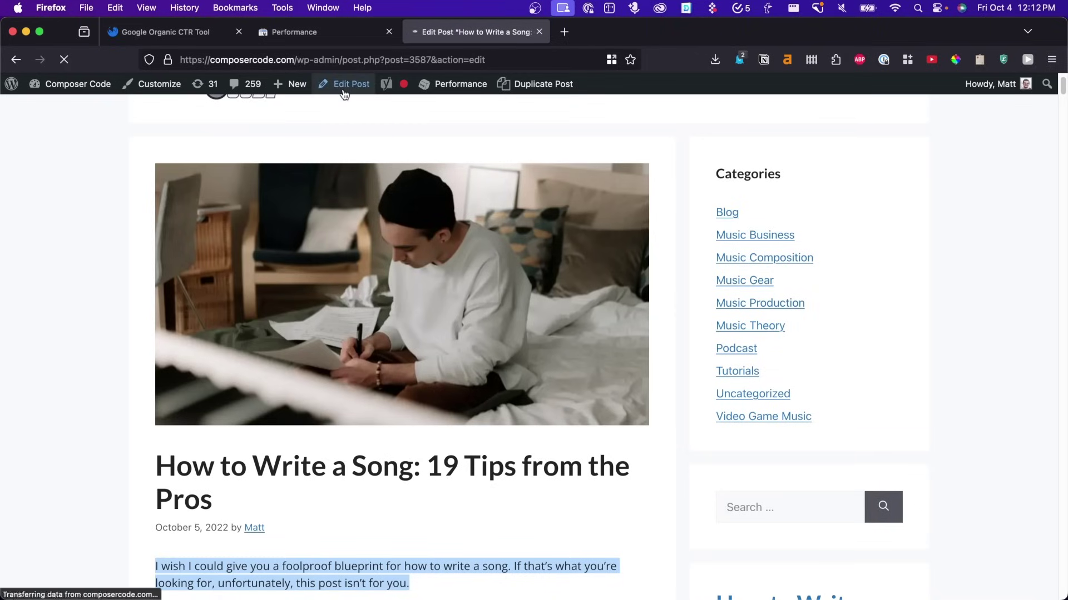
pyautogui.click(341, 179)
pyautogui.write('Good Song: 19 Tips from the Pros')
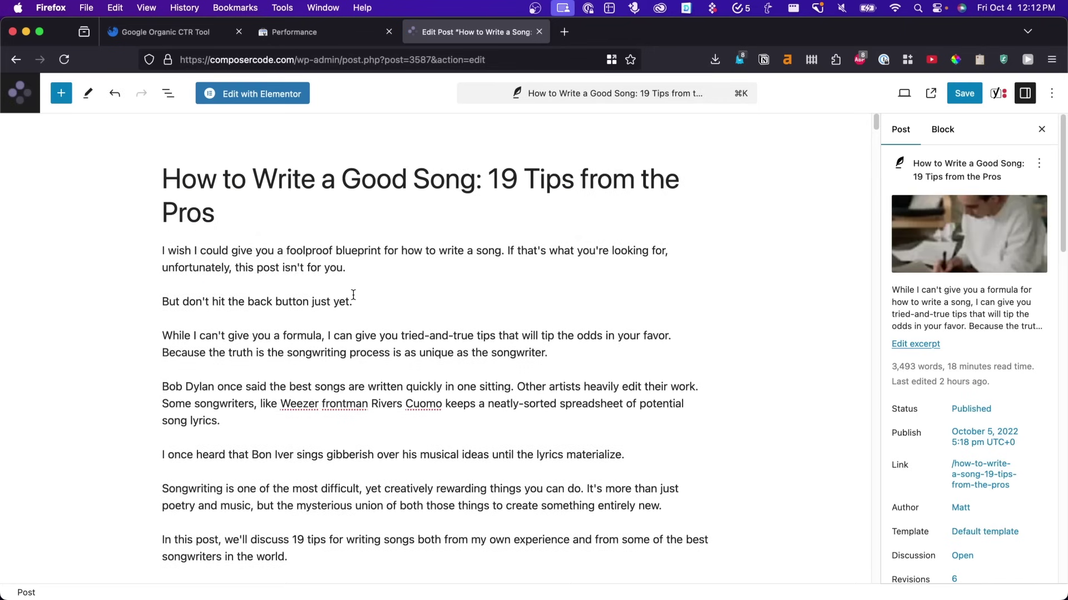
pyautogui.click(457, 251)
pyautogui.write('good')
# Add "good" before "song" in the post's meta description, check the search preview, and save the post.
pyautogui.scroll(-15, 647, 301)
pyautogui.scroll(-20, 647, 301)
pyautogui.click(303, 450)
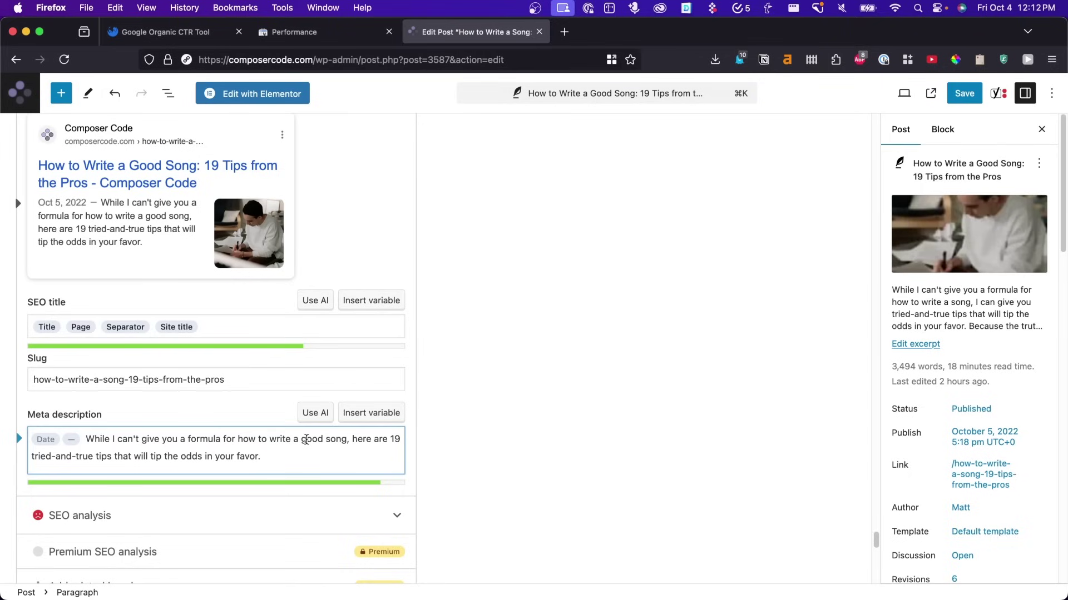
pyautogui.scroll(8, 306, 439)
pyautogui.scroll(-2, 308, 444)
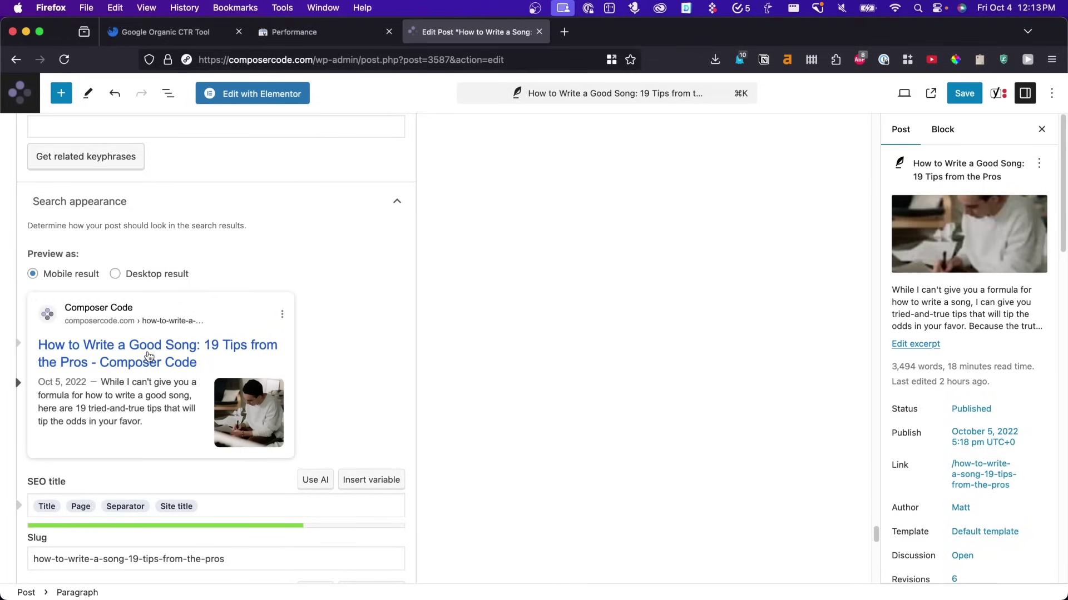
pyautogui.click(965, 93)
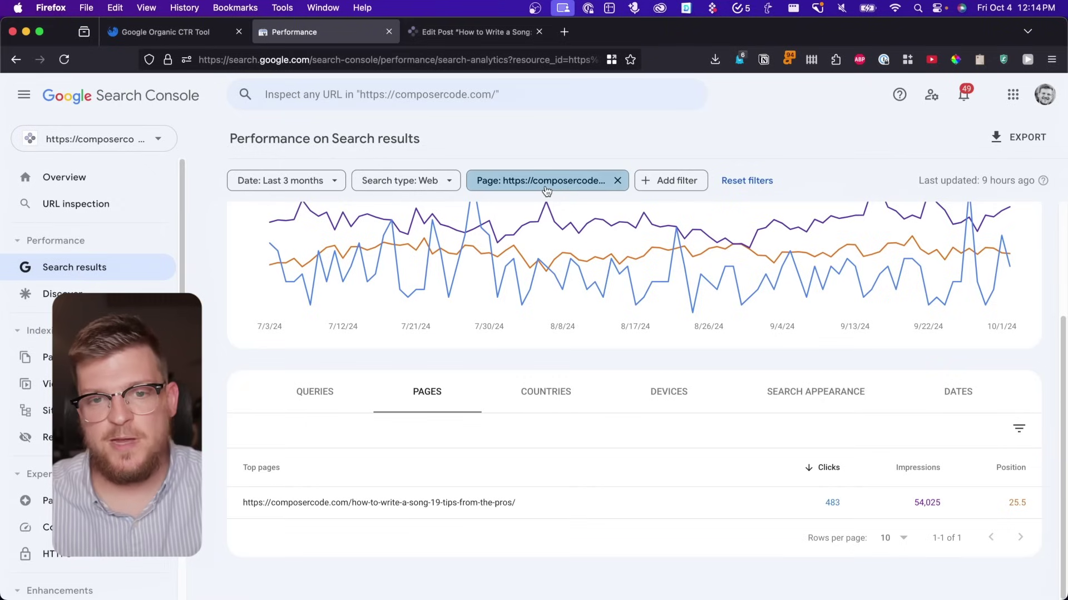
pyautogui.click(545, 186)
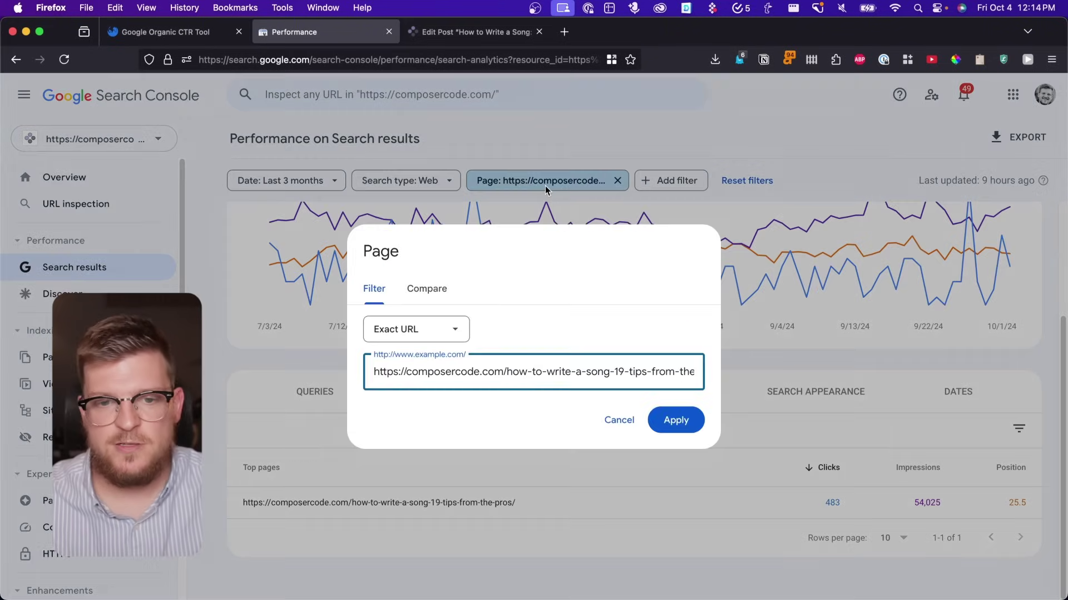
pyautogui.press('super+a')
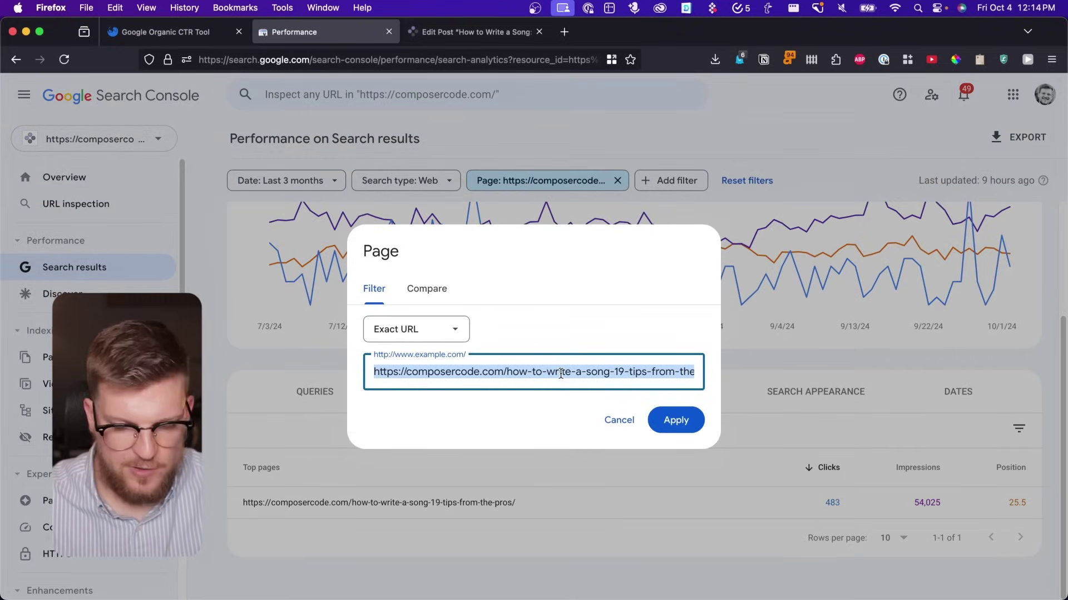
pyautogui.click(617, 421)
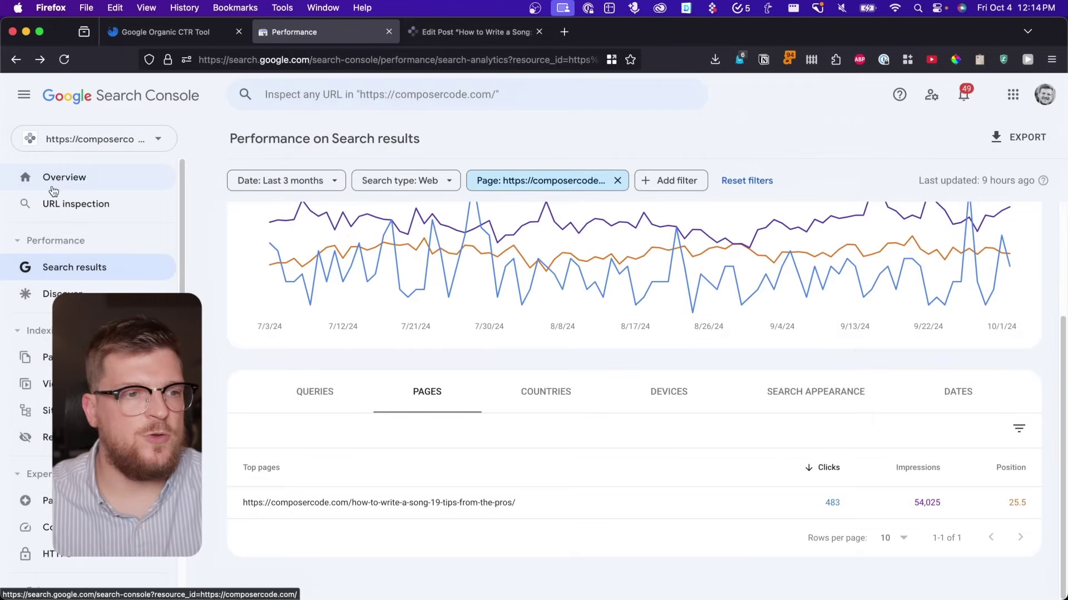
pyautogui.click(58, 205)
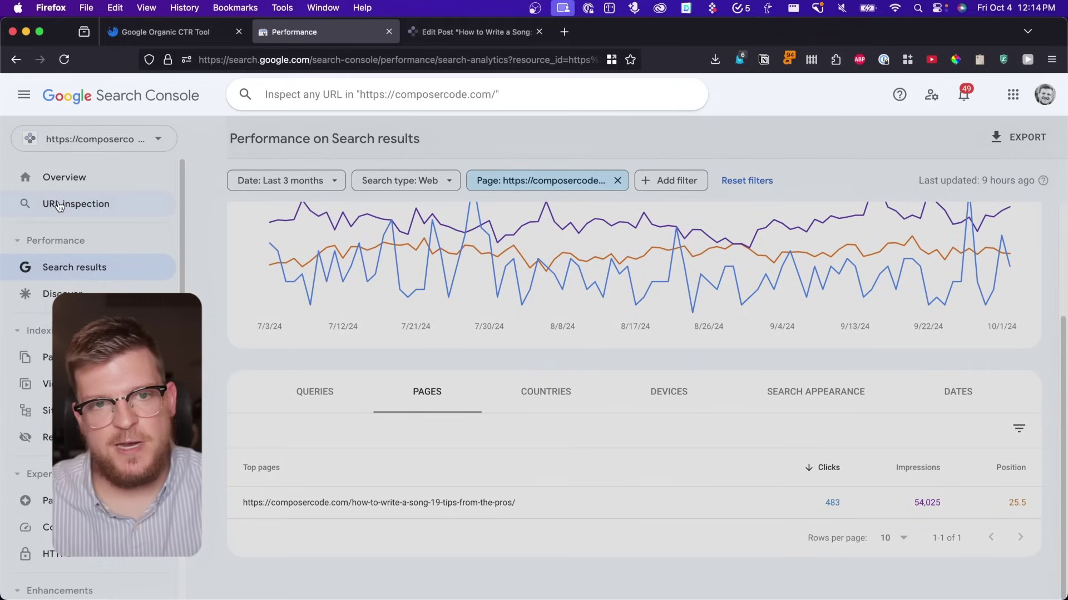
pyautogui.write('https://composercode.com/how-to-write-a-song-19-tips-from-the-pros/')
pyautogui.press('Return')
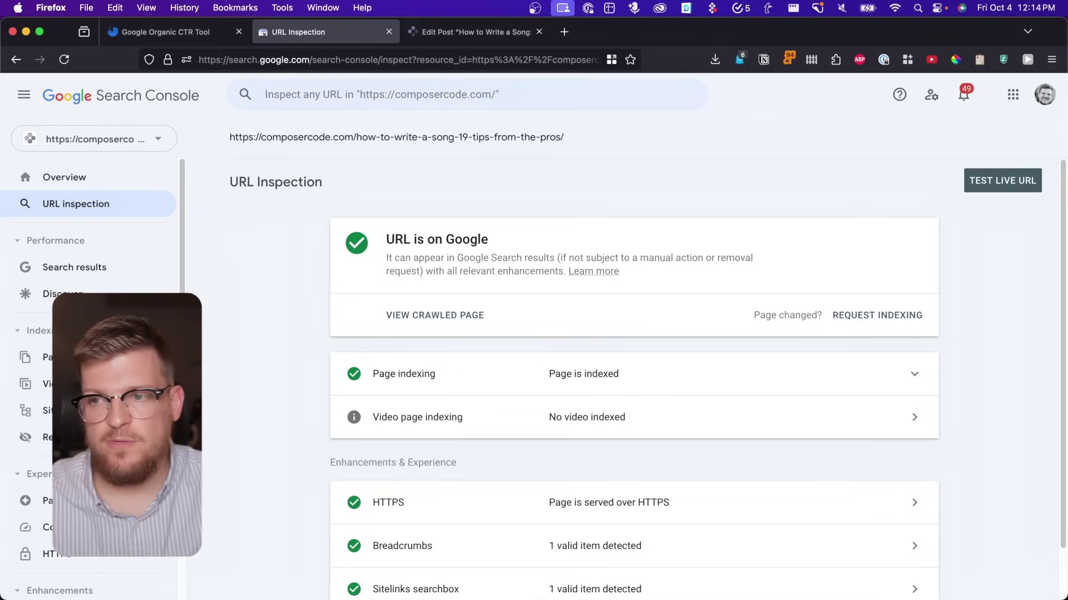
pyautogui.click(863, 321)
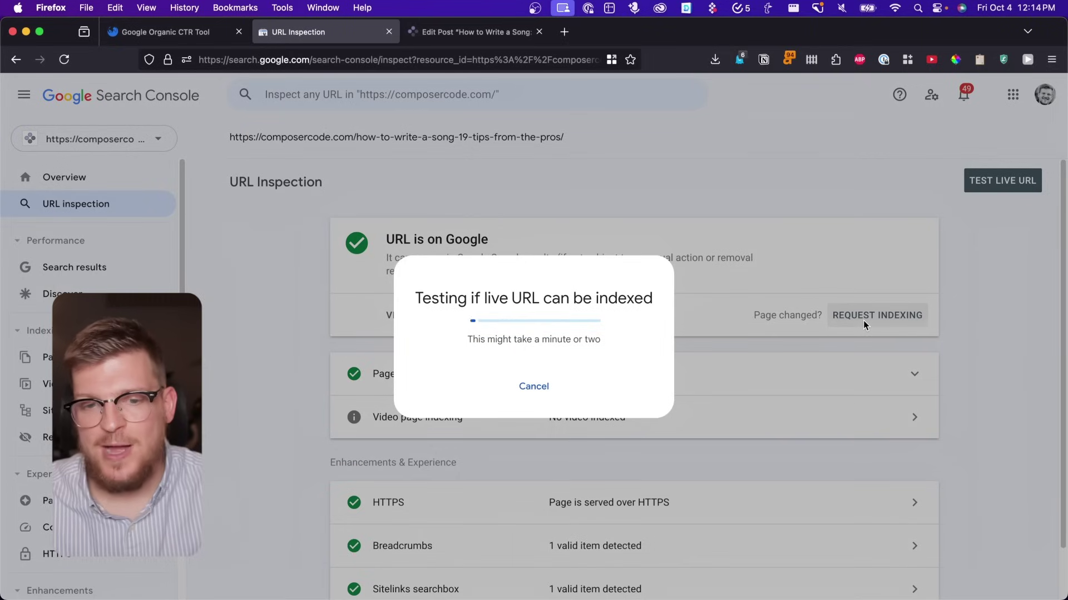
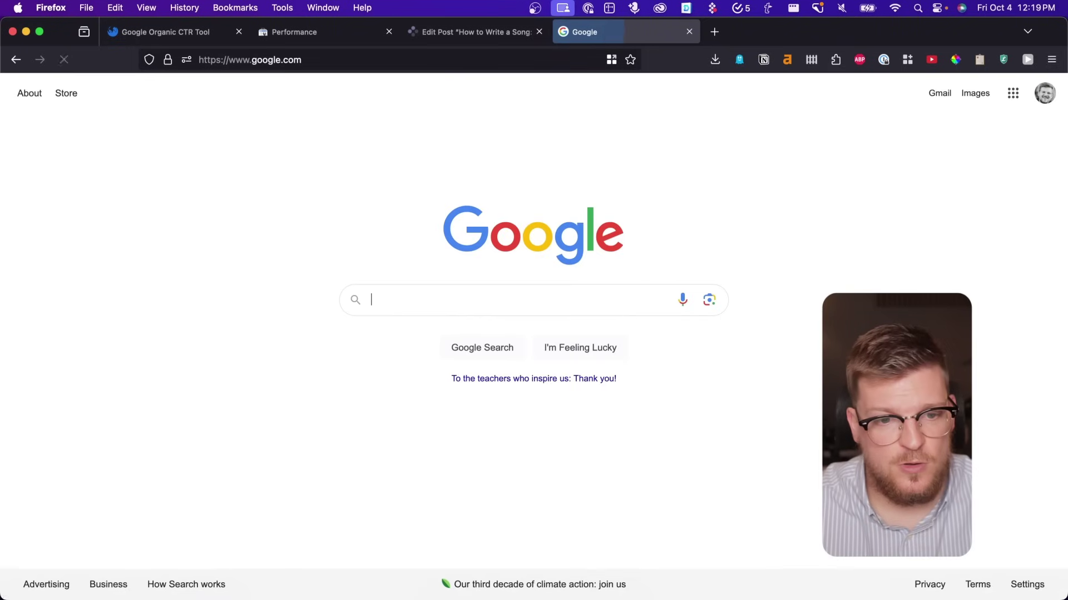
# Search Google for "integrated development enrivonment" and examine the page titles and SEO metrics of the ranking results.
pyautogui.write('opment enrivonment')
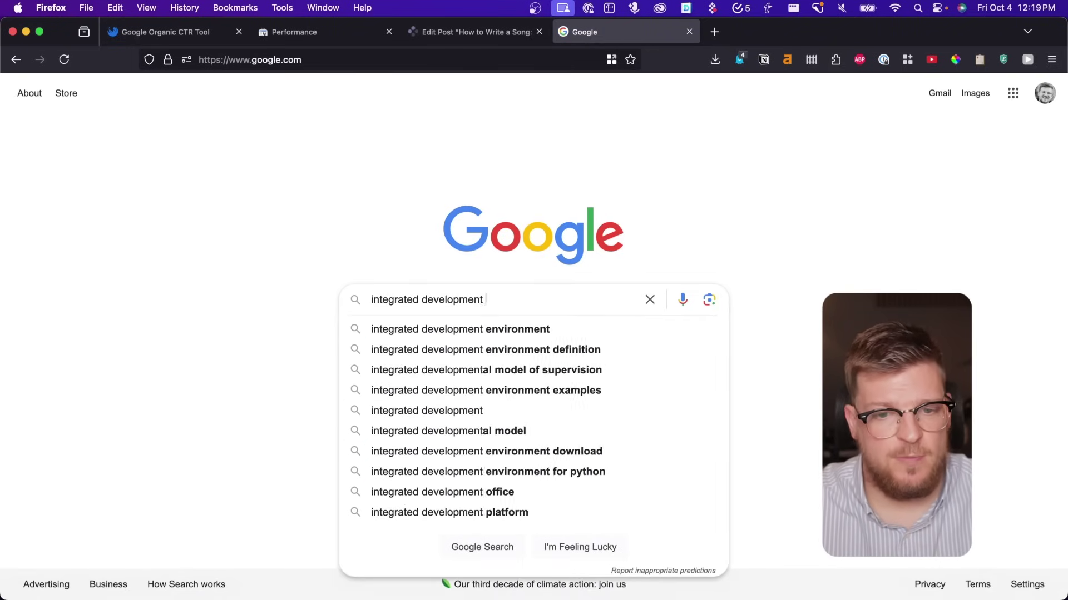
pyautogui.press('Return')
pyautogui.scroll(-3, 399, 266)
pyautogui.scroll(-1, 399, 267)
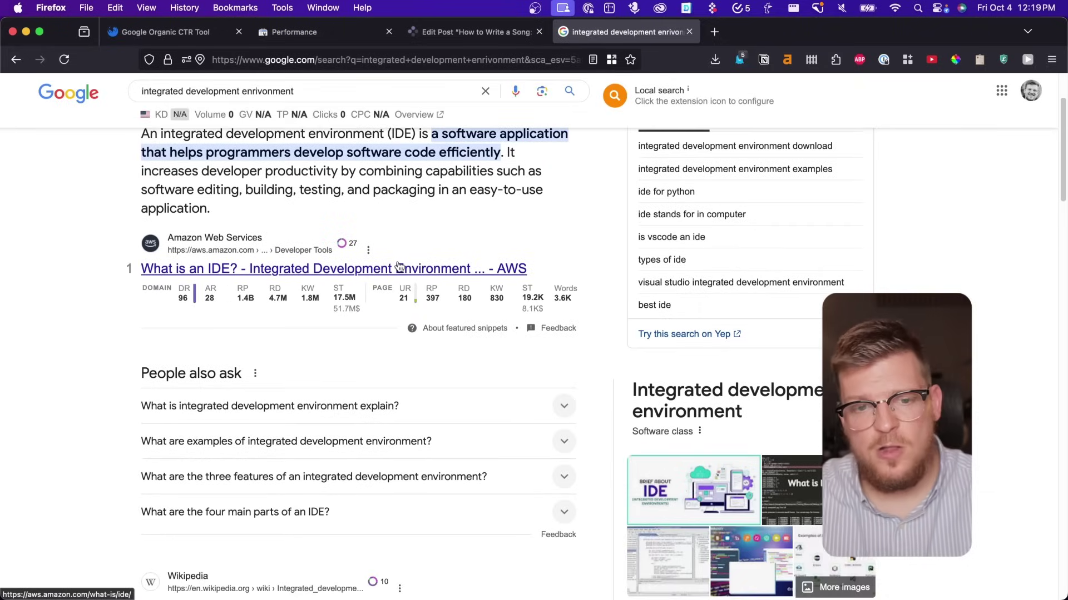
pyautogui.scroll(2, 399, 266)
pyautogui.scroll(-3, 399, 266)
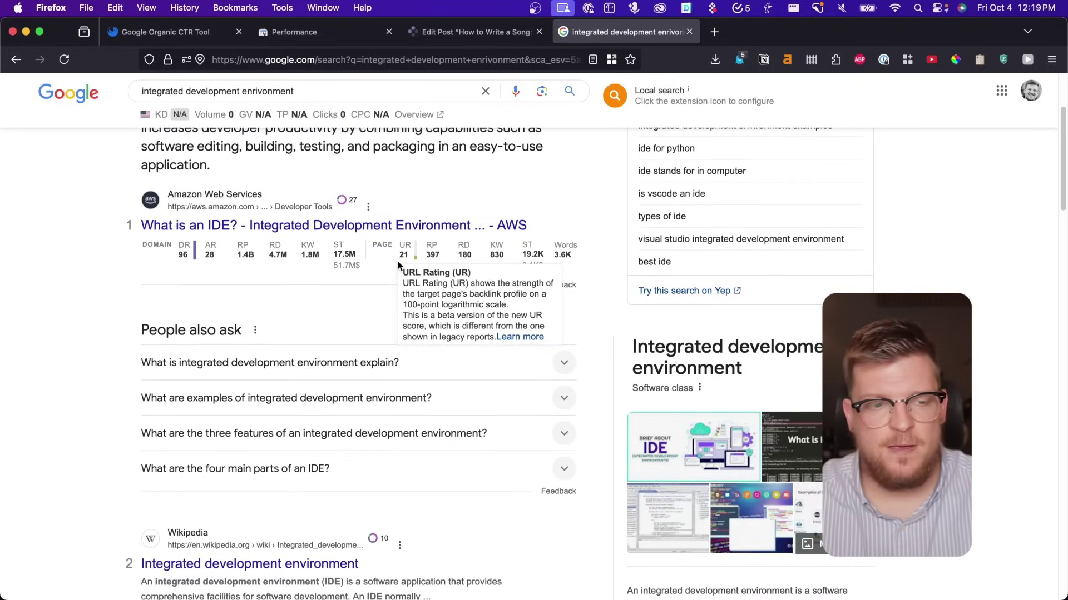
pyautogui.scroll(-10, 398, 265)
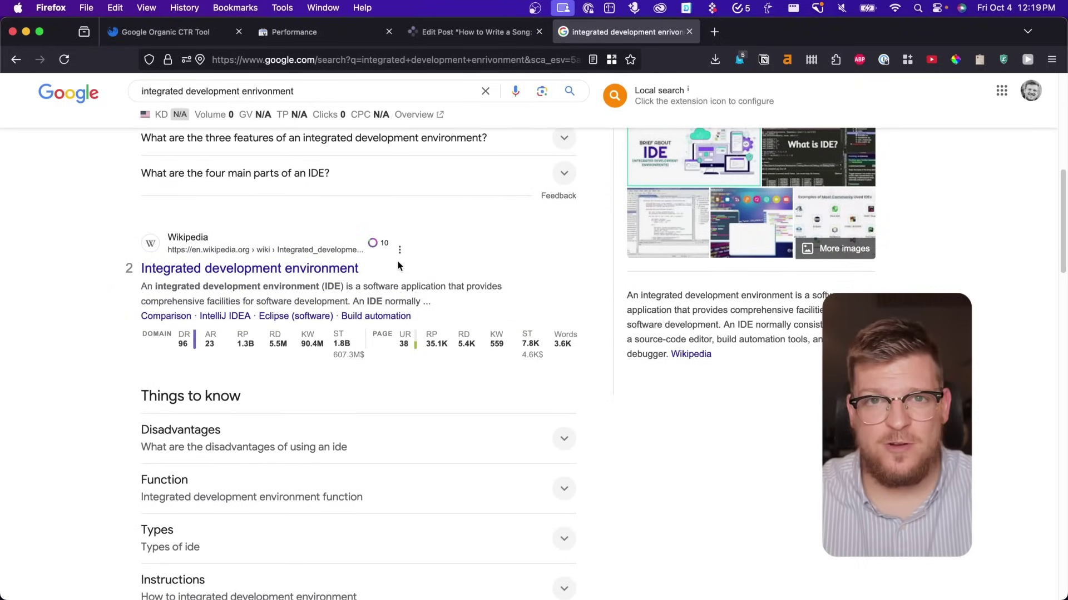
pyautogui.scroll(-15, 398, 265)
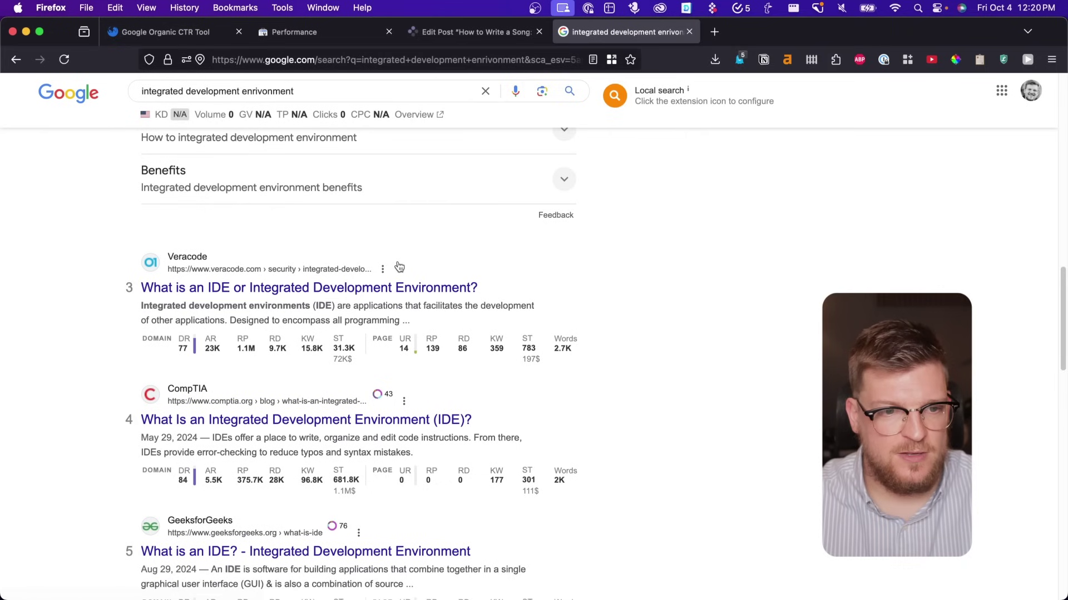
pyautogui.scroll(-4, 398, 266)
pyautogui.scroll(-7, 398, 265)
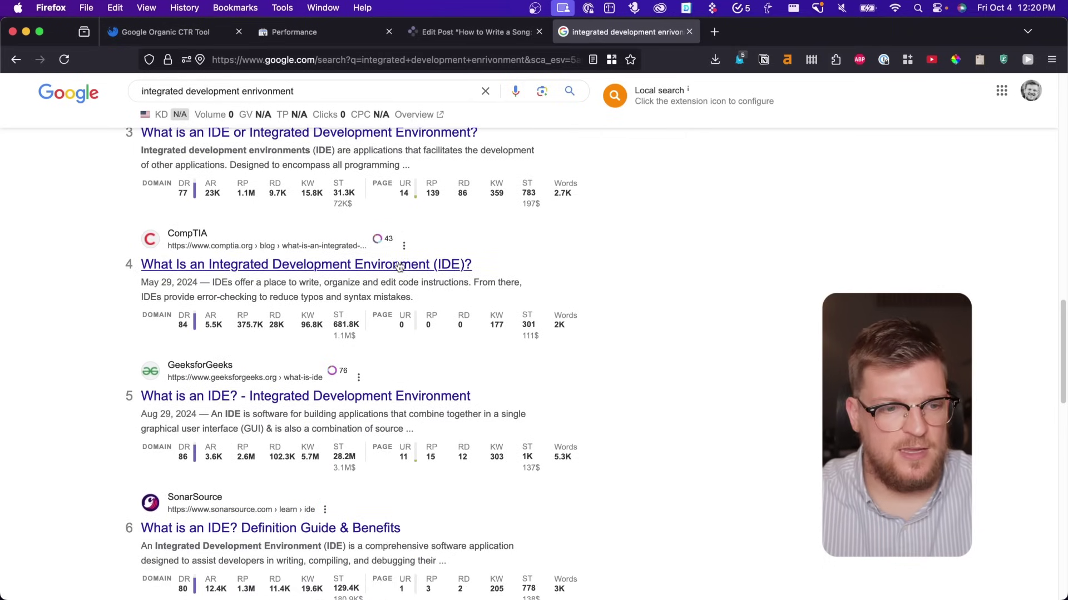
pyautogui.scroll(-5, 399, 266)
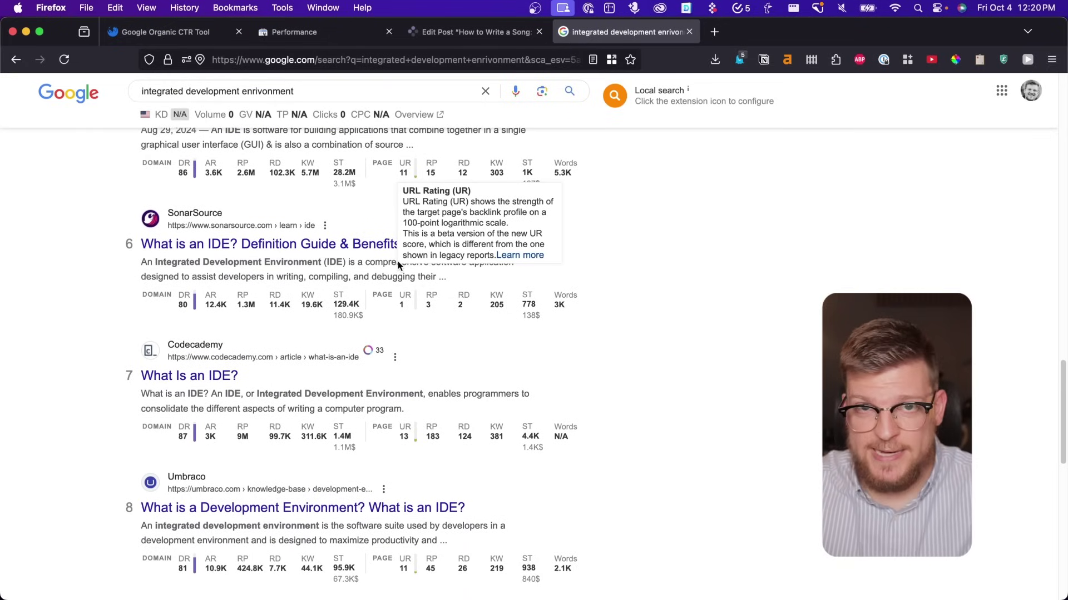
pyautogui.scroll(20, 398, 261)
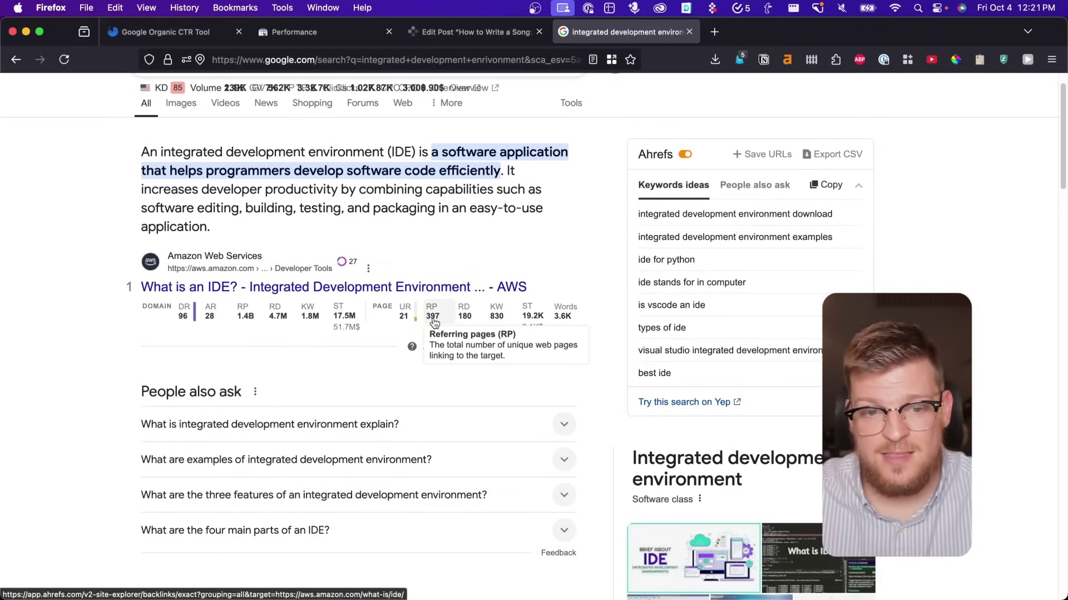
# Open the top-ranking AWS article on IDEs, review its section headings and coverage, and return to the search results.
pyautogui.click(449, 288)
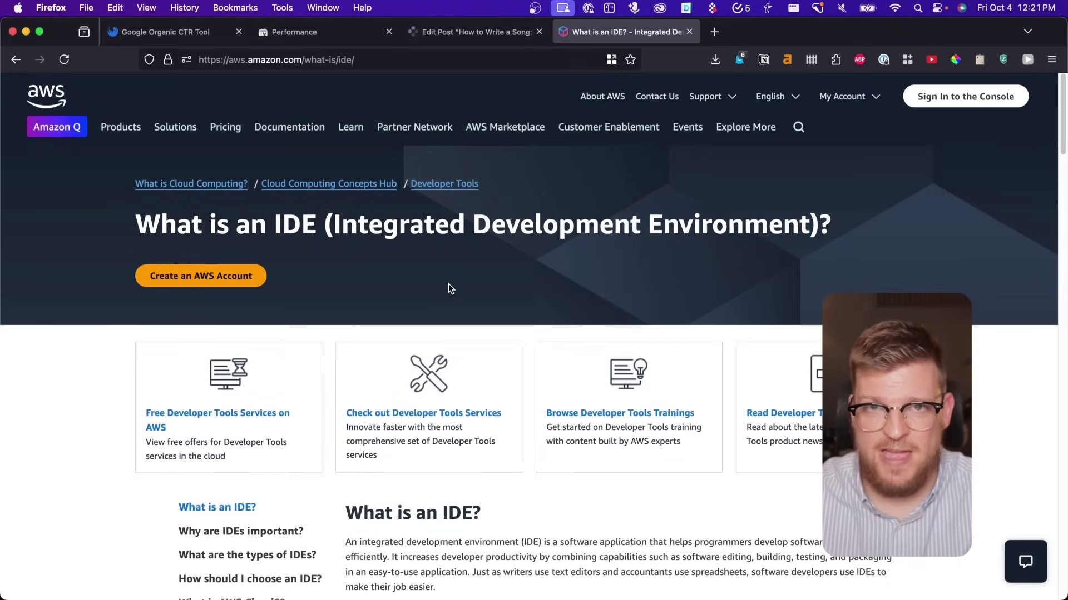
pyautogui.scroll(-5, 449, 287)
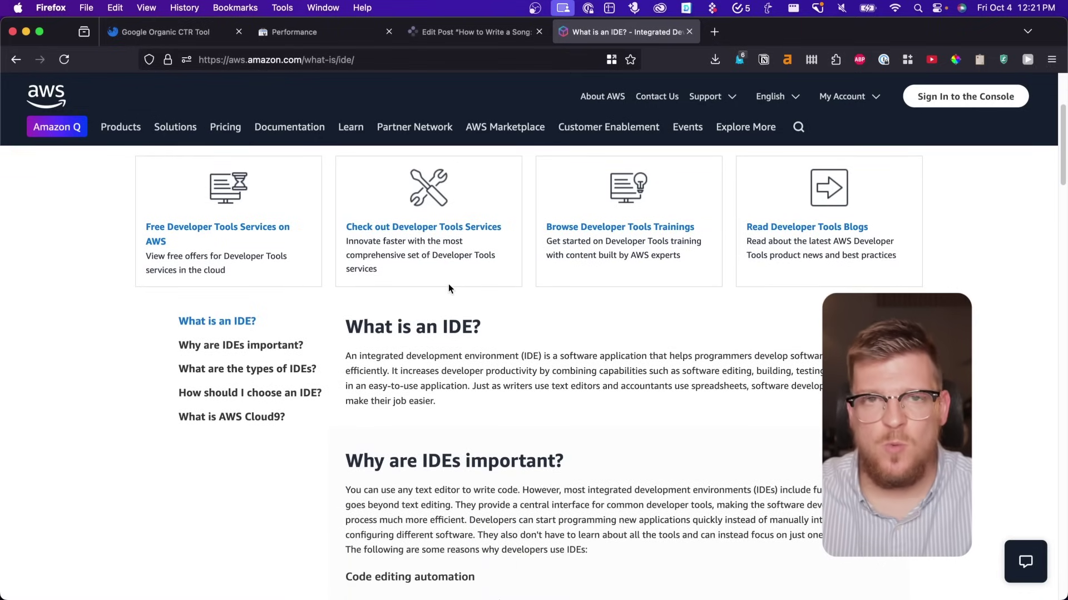
pyautogui.scroll(-8, 448, 284)
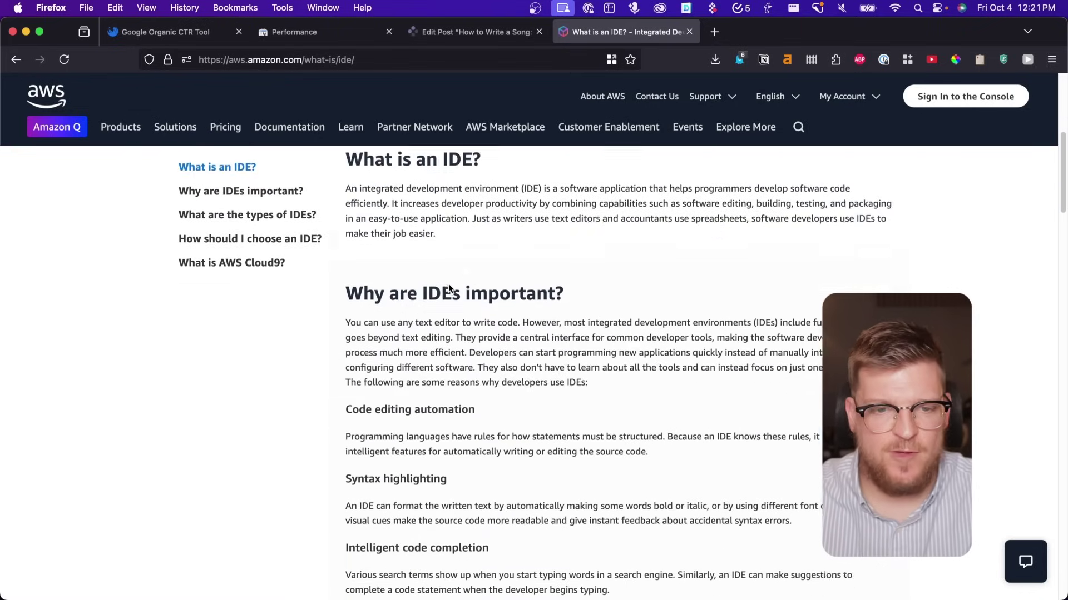
pyautogui.scroll(-10, 448, 283)
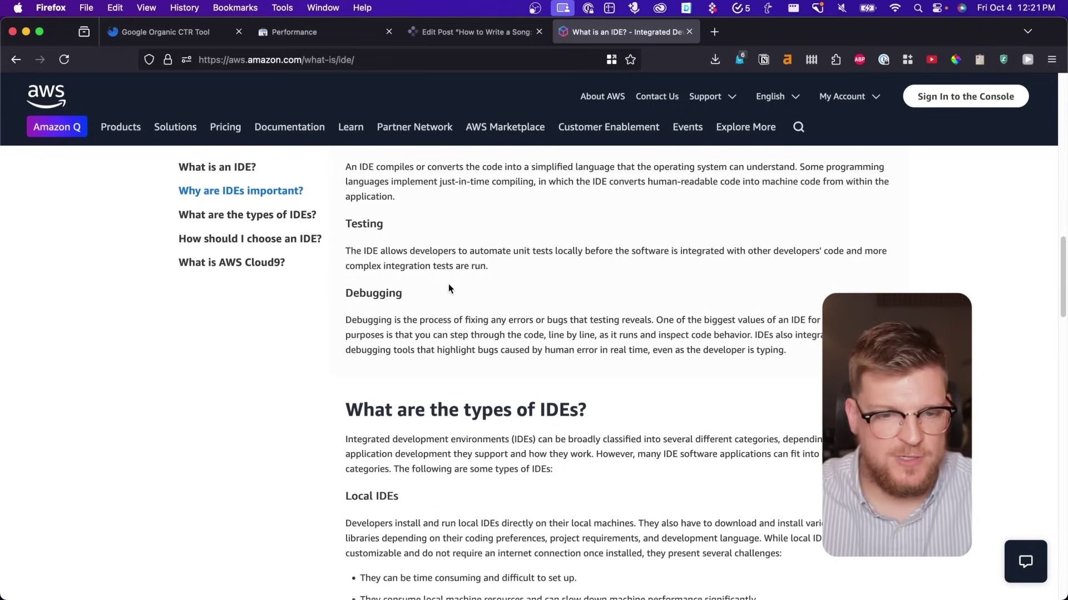
pyautogui.scroll(-3, 448, 288)
pyautogui.moveTo(345, 303); pyautogui.dragTo(618, 309)
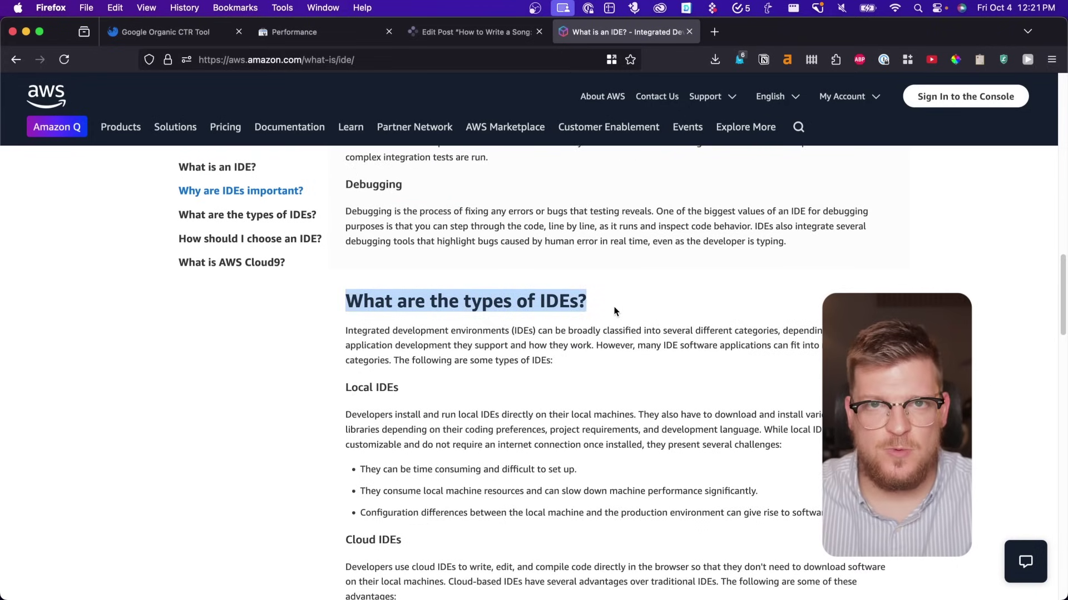
pyautogui.scroll(-9, 615, 309)
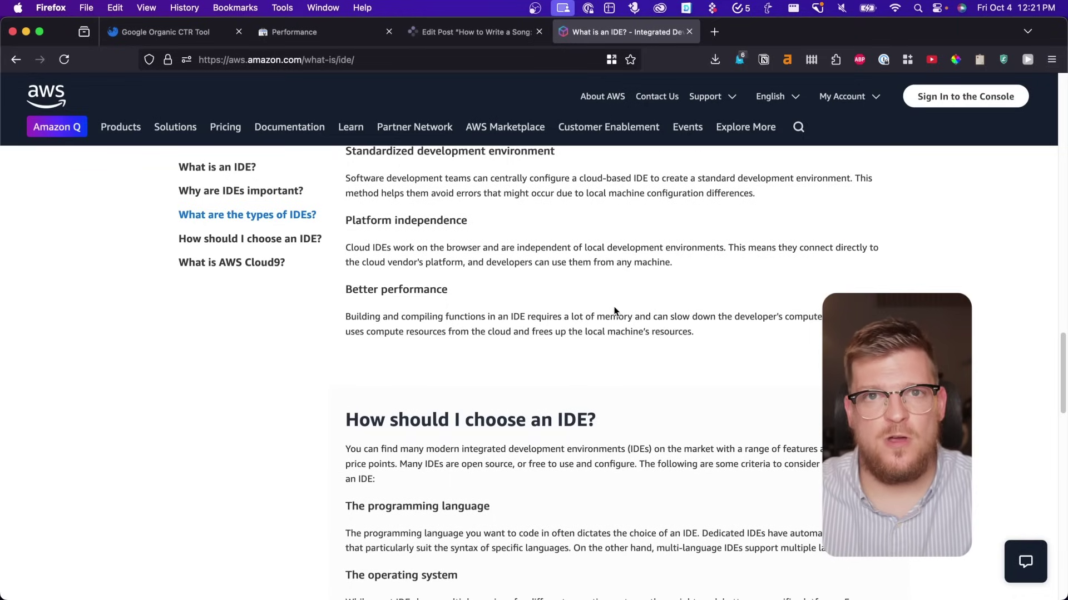
pyautogui.hscroll(-5, 592, 304)
# Open the second-ranked Wikipedia article, skim its introduction and overview, and return to the search results.
pyautogui.scroll(-7, 250, 327)
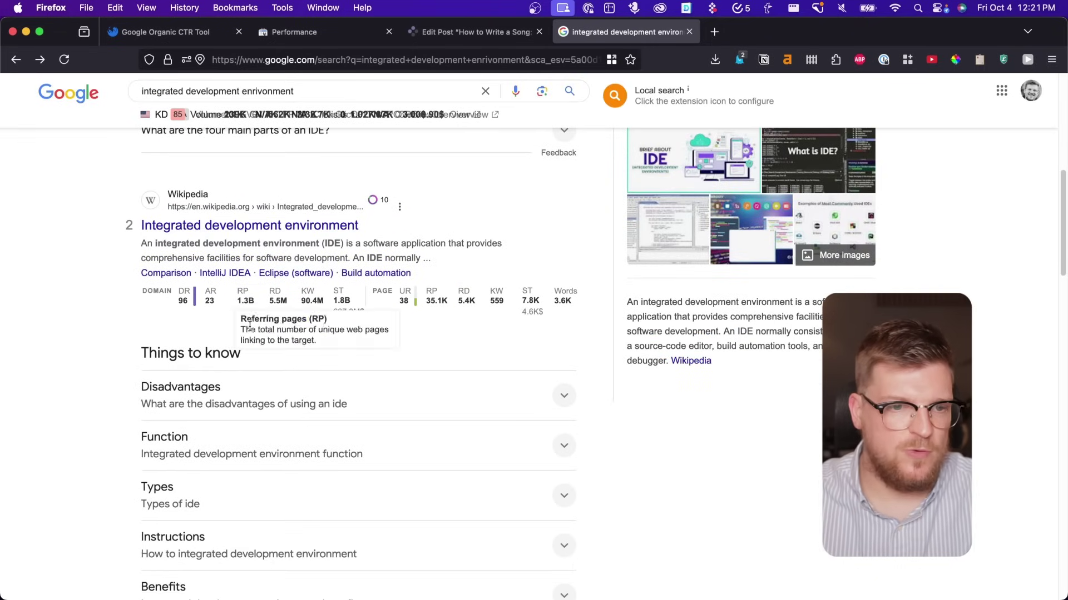
pyautogui.click(249, 225)
pyautogui.scroll(-3, 278, 309)
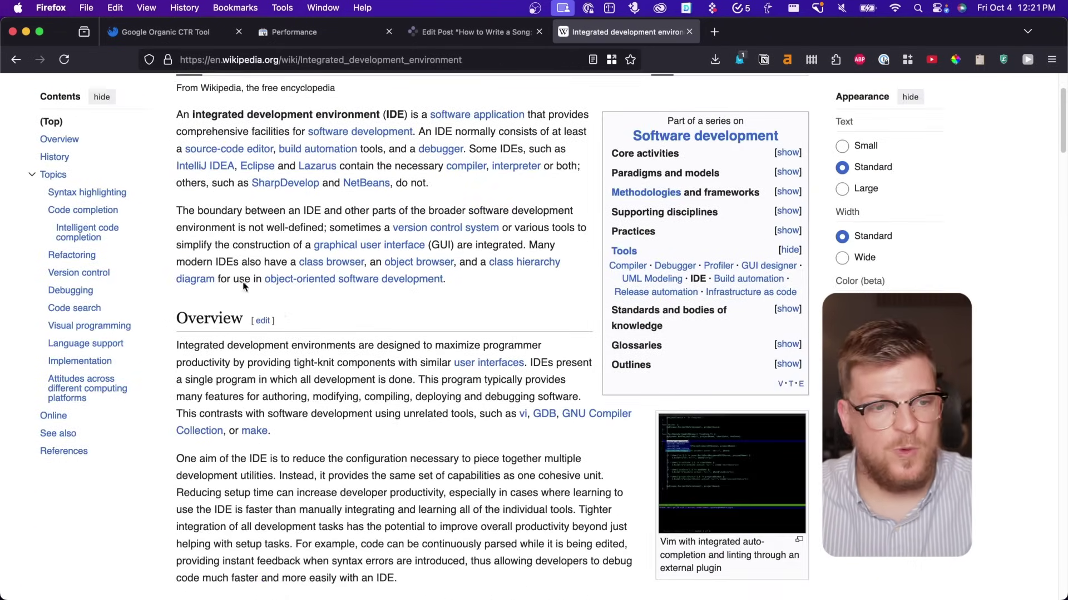
pyautogui.hscroll(-5, 244, 286)
# Open the third-ranked Veracode article, review its headings and subtopics through to the end, and leave the page.
pyautogui.scroll(-7, 358, 369)
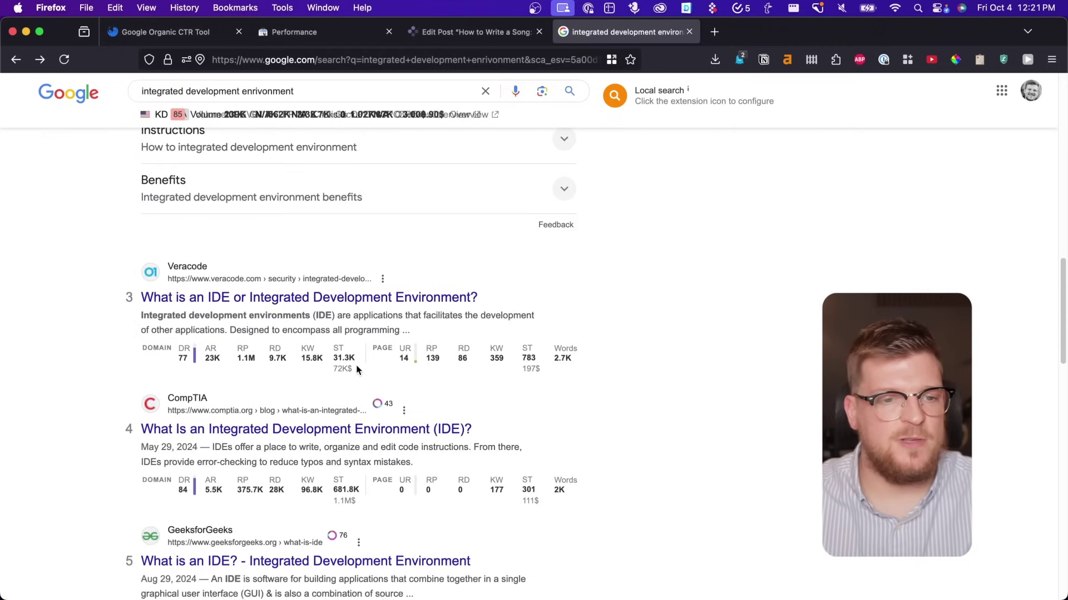
pyautogui.click(369, 297)
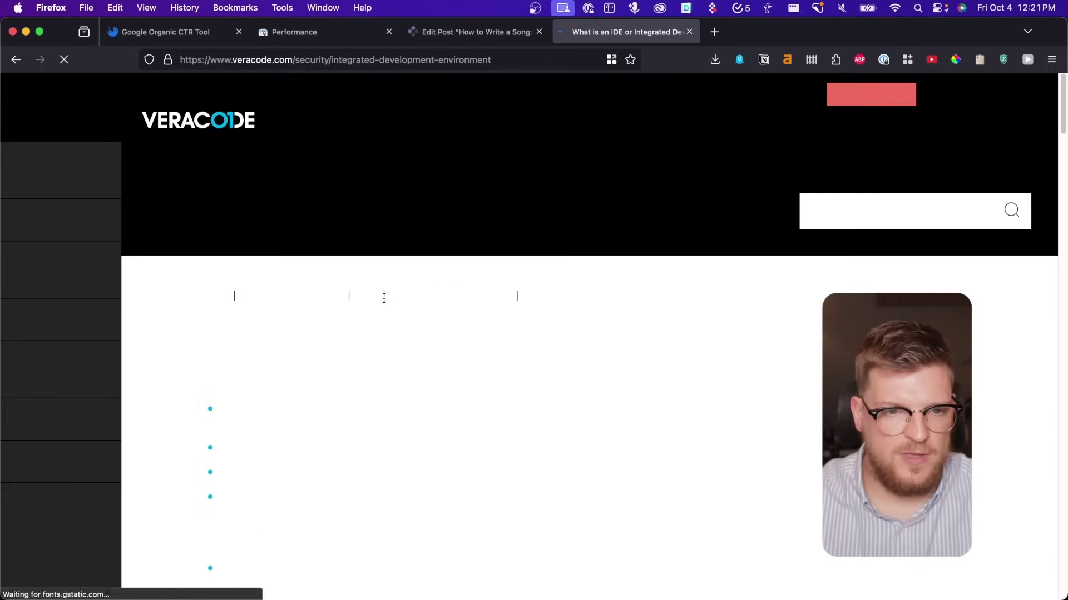
pyautogui.scroll(-10, 417, 310)
pyautogui.scroll(-20, 417, 312)
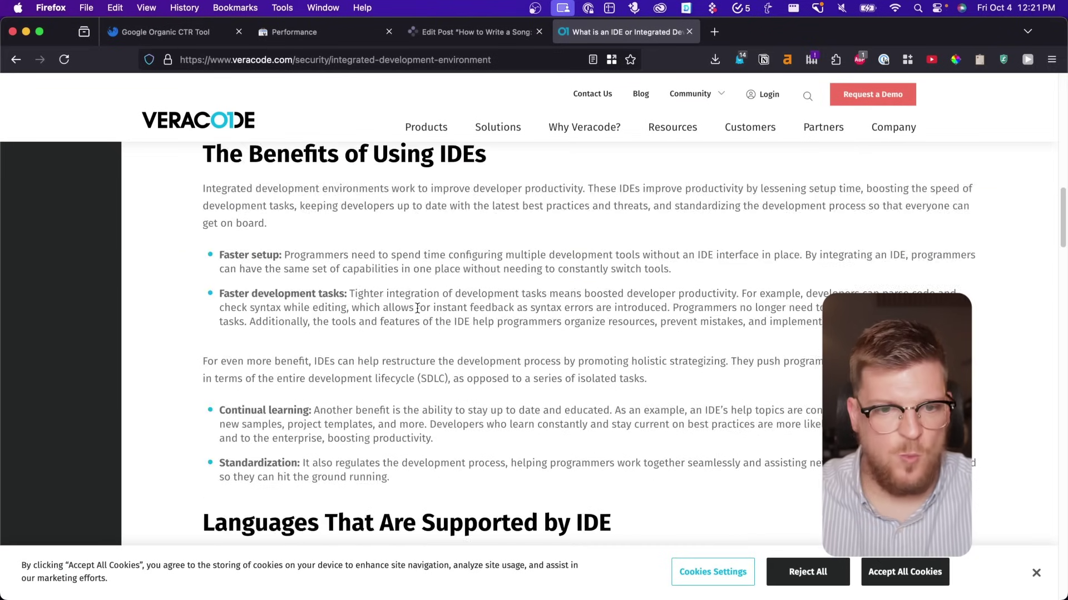
pyautogui.scroll(-10, 417, 309)
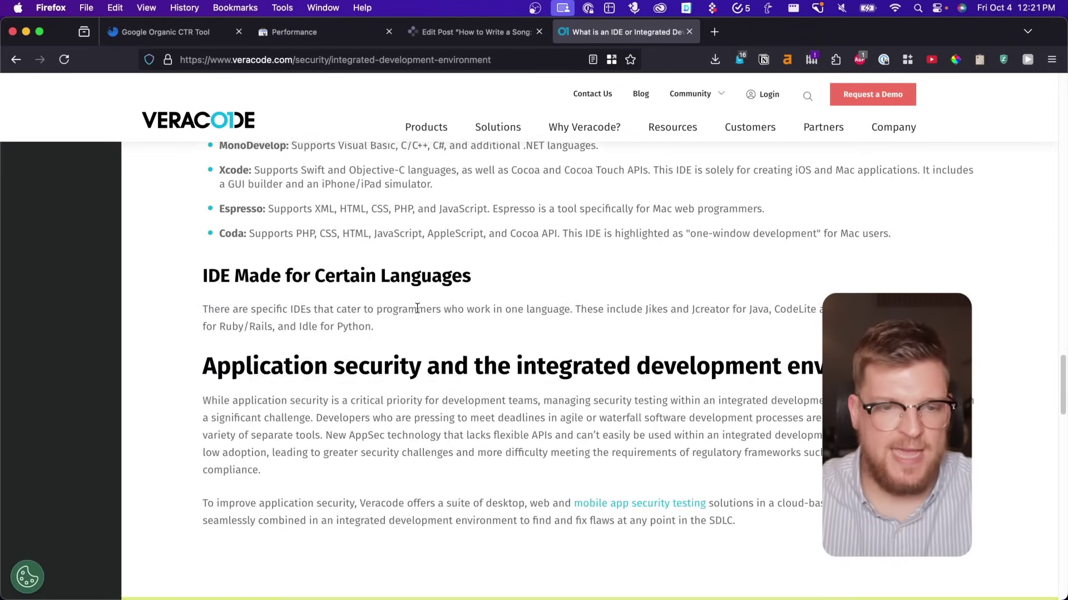
pyautogui.scroll(20, 418, 313)
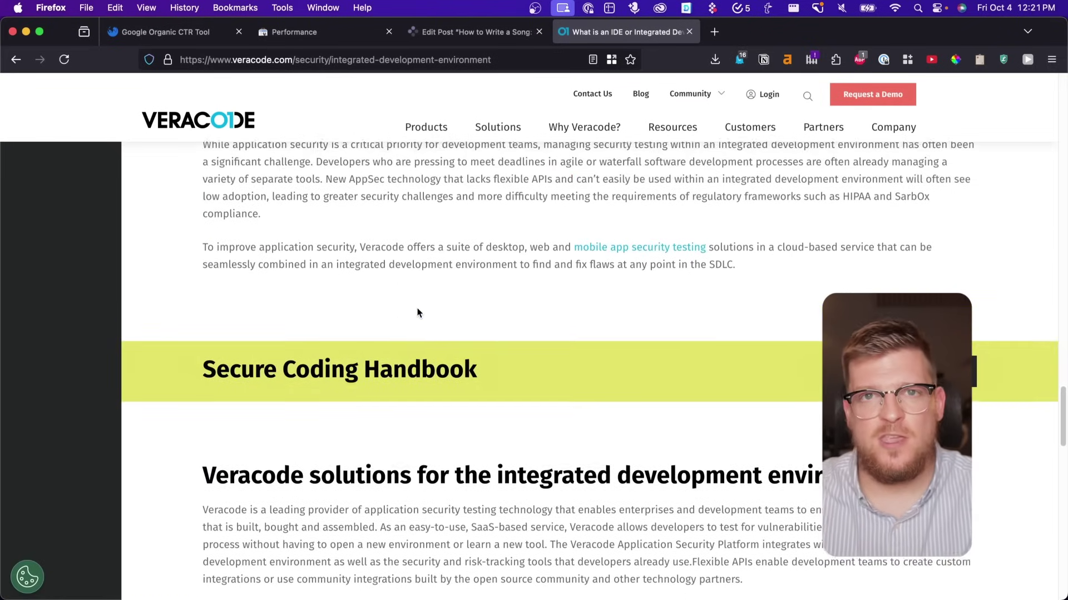
pyautogui.scroll(20, 418, 313)
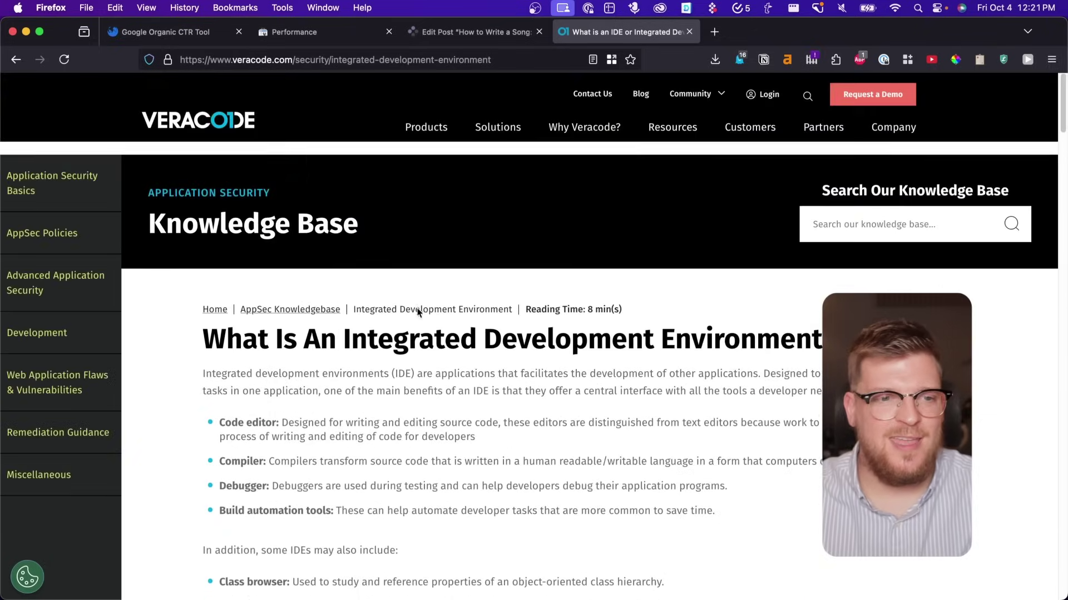
pyautogui.click(19, 62)
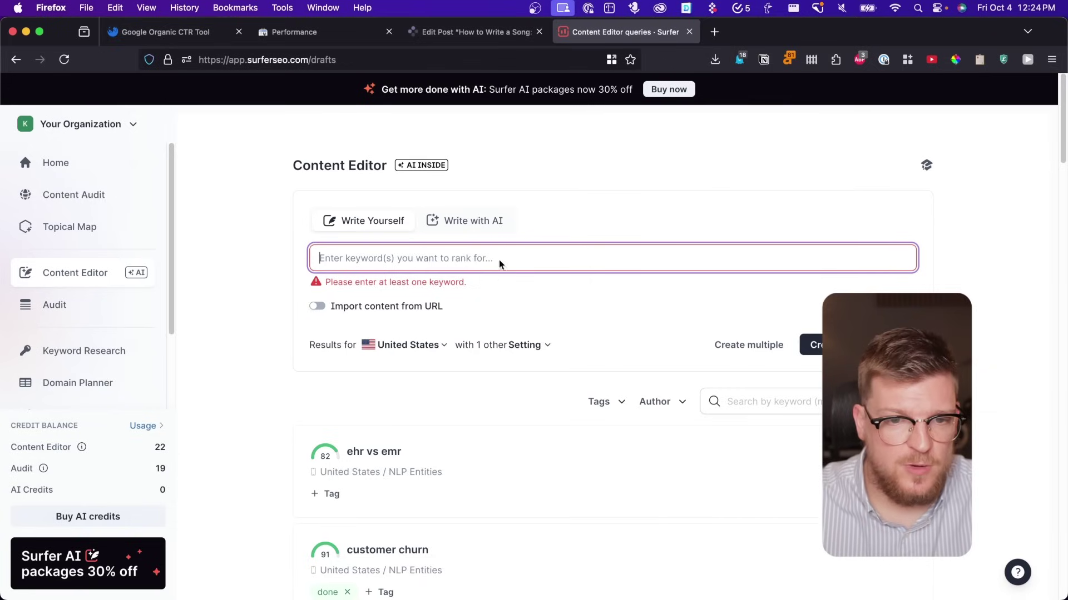
# In Surfer's Content Editor, set up a draft for the keyword "how to write a good song", importing content from the existing 19-tips post's URL.
pyautogui.write('how')
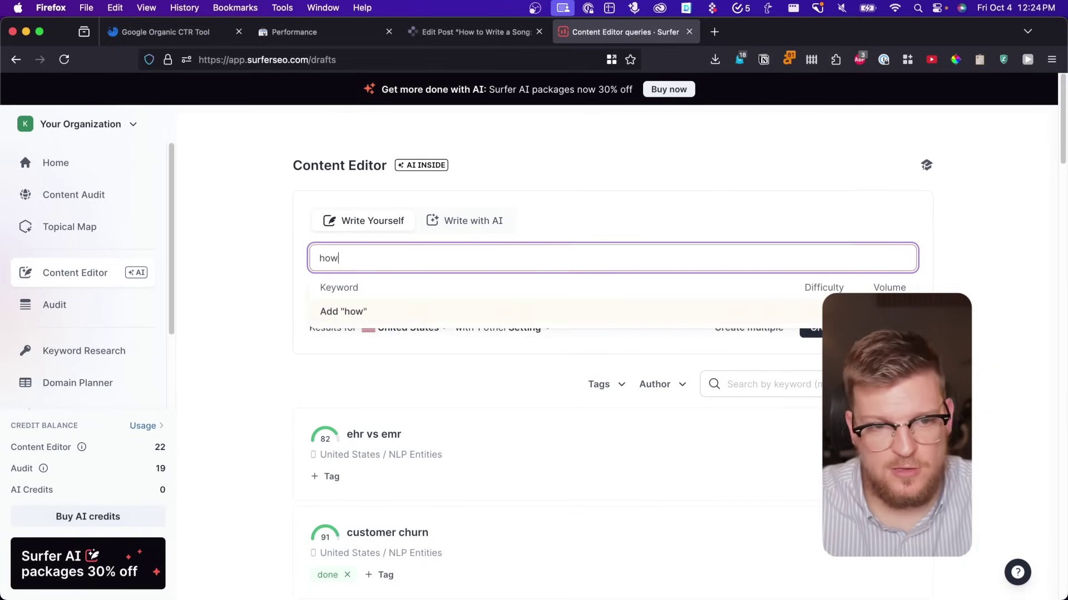
pyautogui.write(' to write a good song')
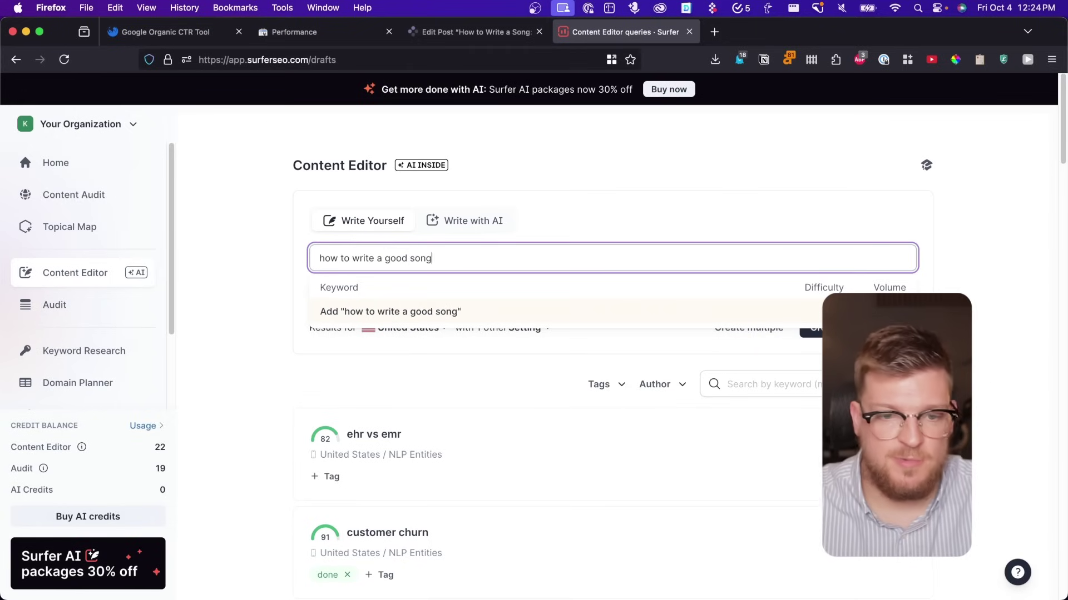
pyautogui.click(465, 312)
pyautogui.click(587, 203)
pyautogui.click(317, 288)
pyautogui.click(416, 327)
pyautogui.write('https://amsongwriters.com/how-to-write-a-song-19-tips-from-the-pros/')
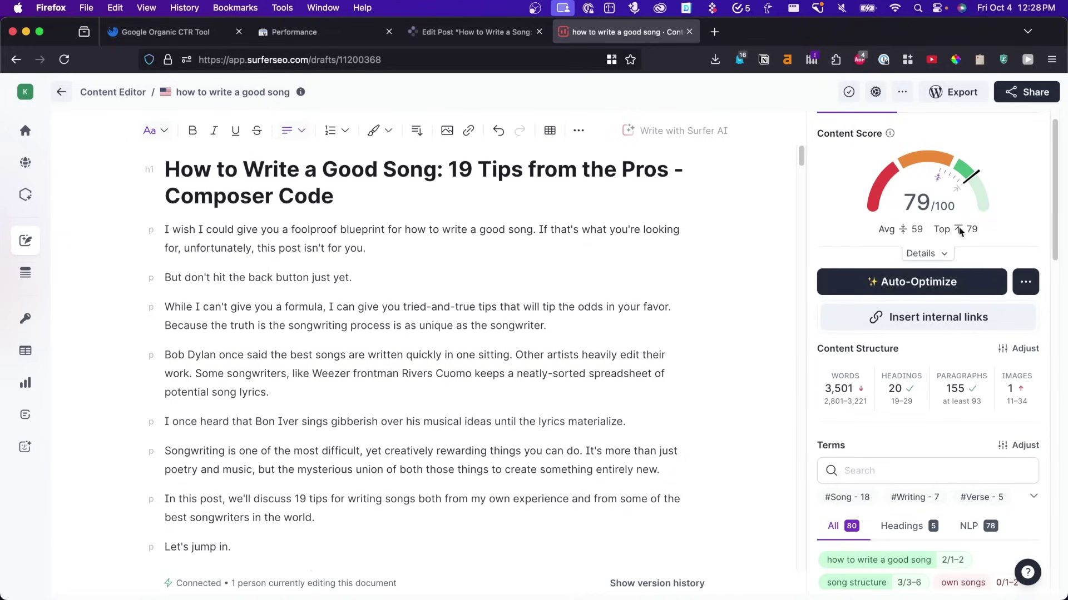
# Open the draft's content guideline settings and review the organic competitors' content scores, authority and word counts.
pyautogui.moveTo(923, 207)
pyautogui.click(875, 94)
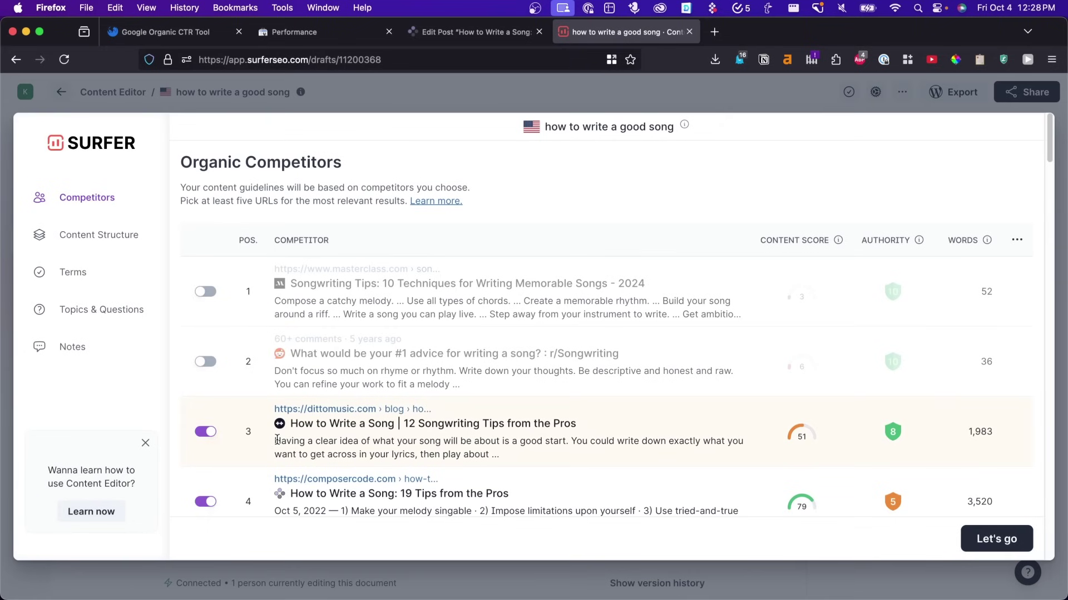
pyautogui.scroll(-2, 366, 240)
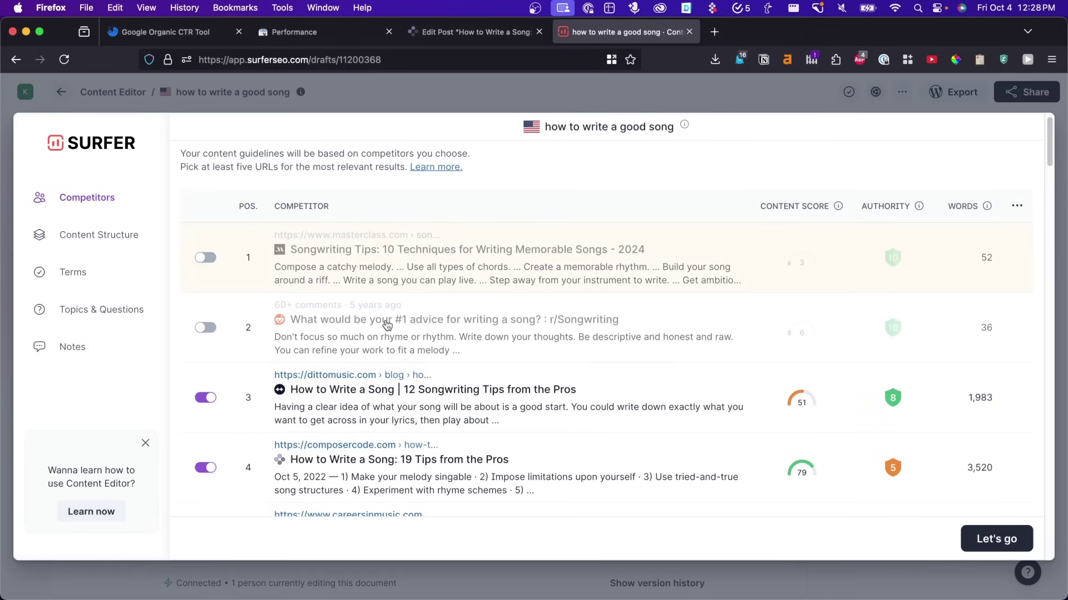
# Include the MasterClass and SongTown pages among the draft's organic competitors and apply the guideline settings.
pyautogui.scroll(-2, 364, 350)
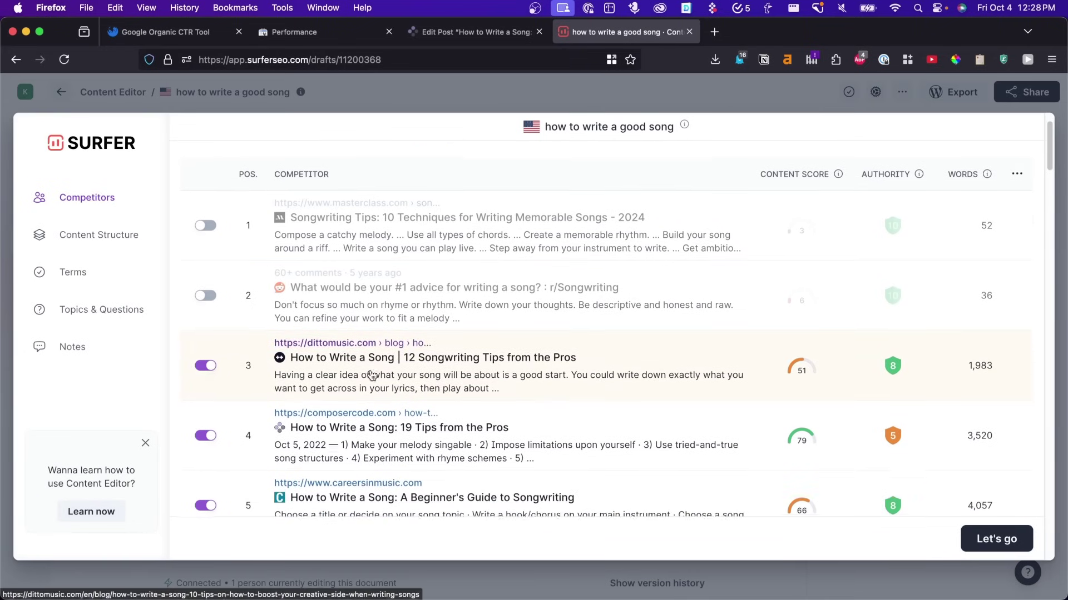
pyautogui.click(208, 225)
pyautogui.scroll(-3, 272, 344)
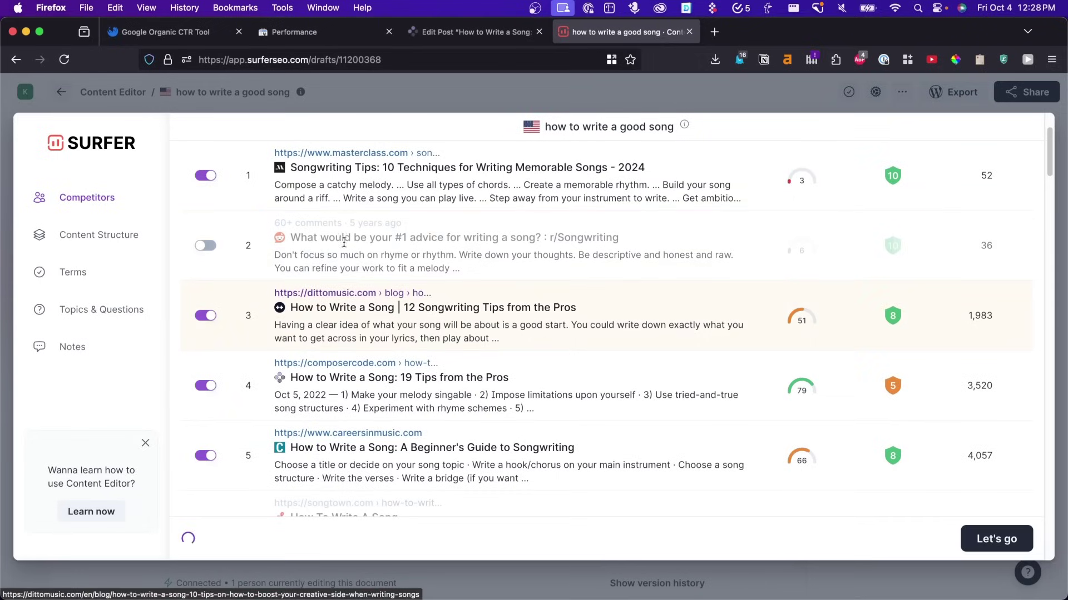
pyautogui.scroll(-4, 317, 257)
pyautogui.scroll(-2, 313, 346)
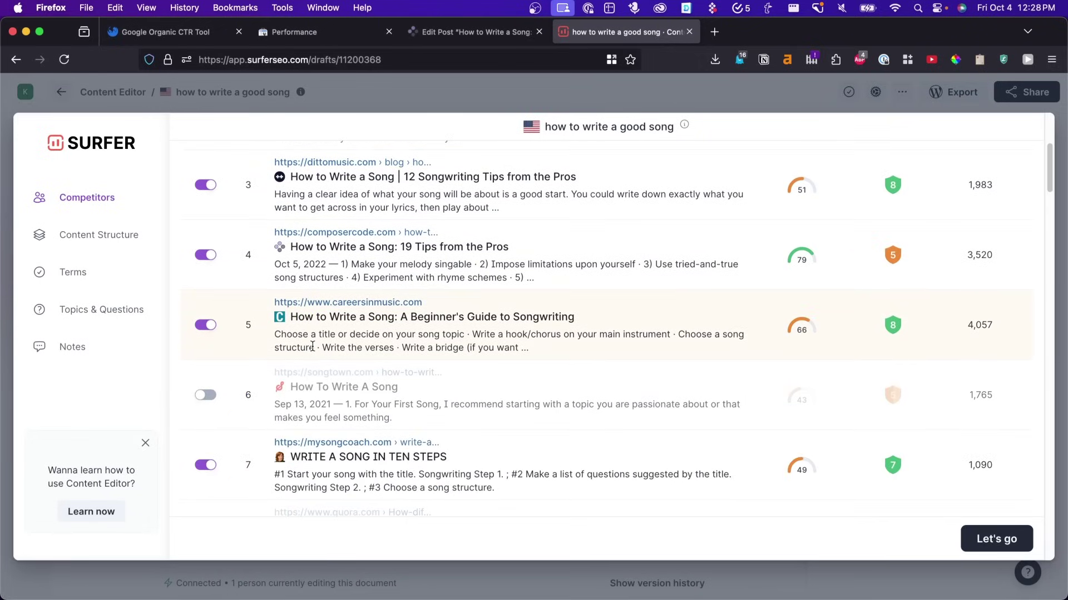
pyautogui.click(210, 394)
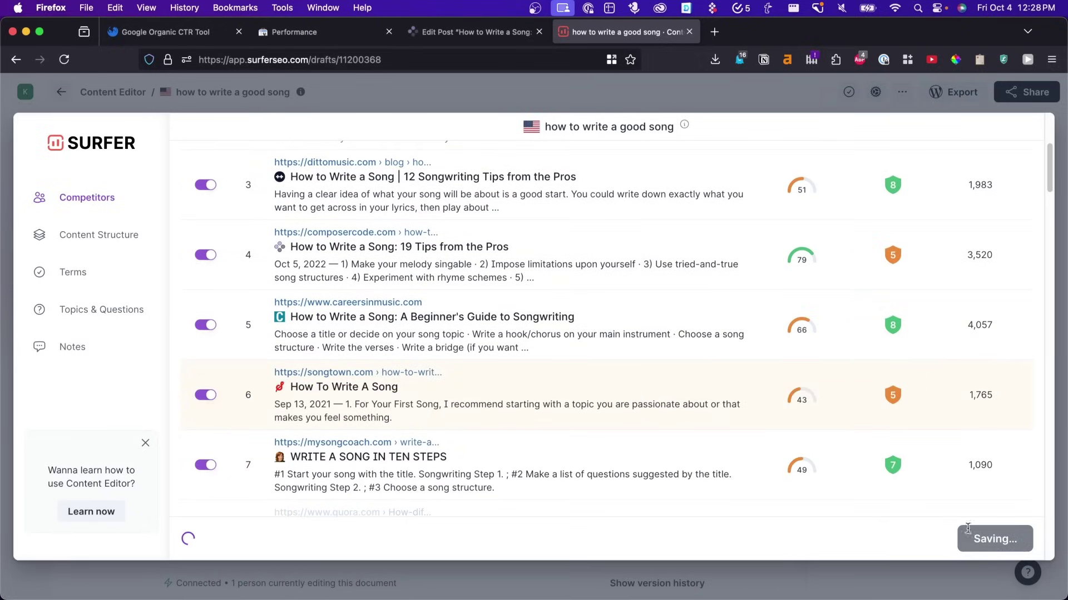
pyautogui.click(1001, 544)
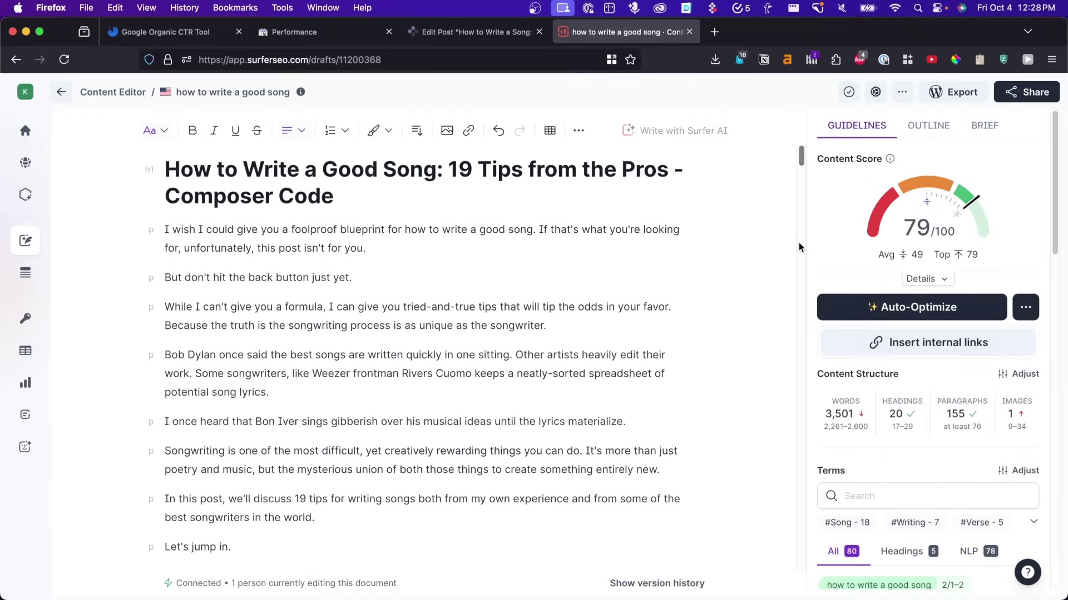
# Review the draft's content structure guidelines for words, headings, paragraphs and images, along with its suggested terms.
pyautogui.moveTo(850, 409)
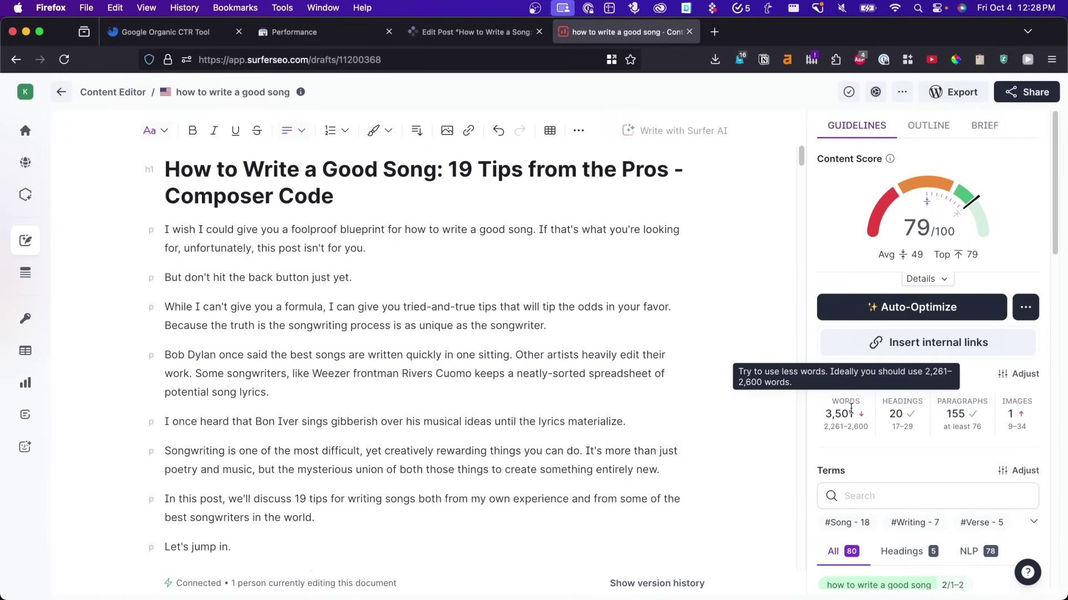
pyautogui.scroll(-2, 710, 425)
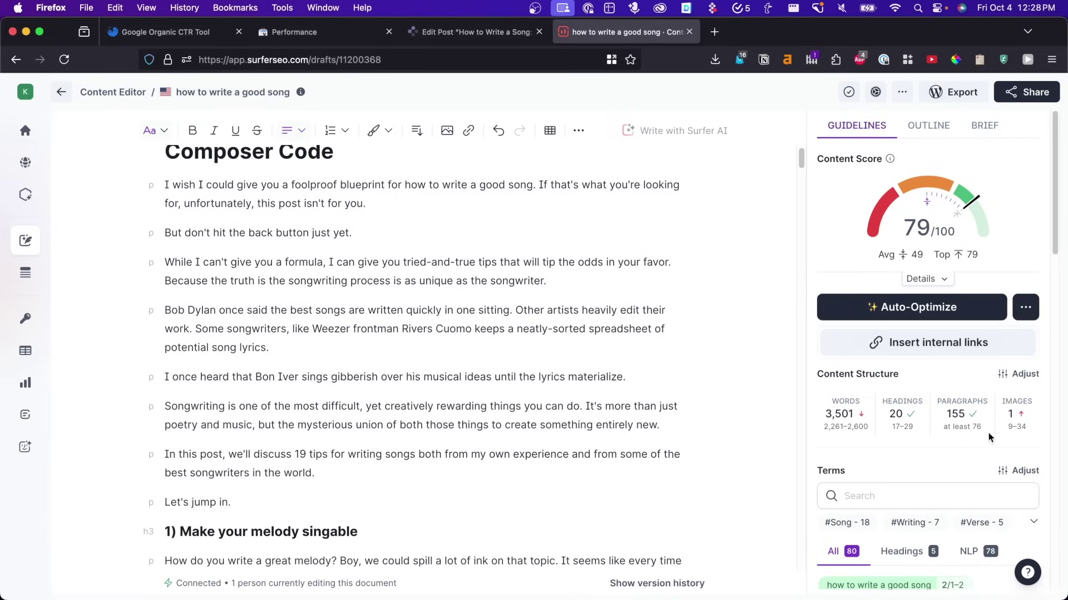
pyautogui.moveTo(1022, 414)
pyautogui.scroll(-3, 925, 405)
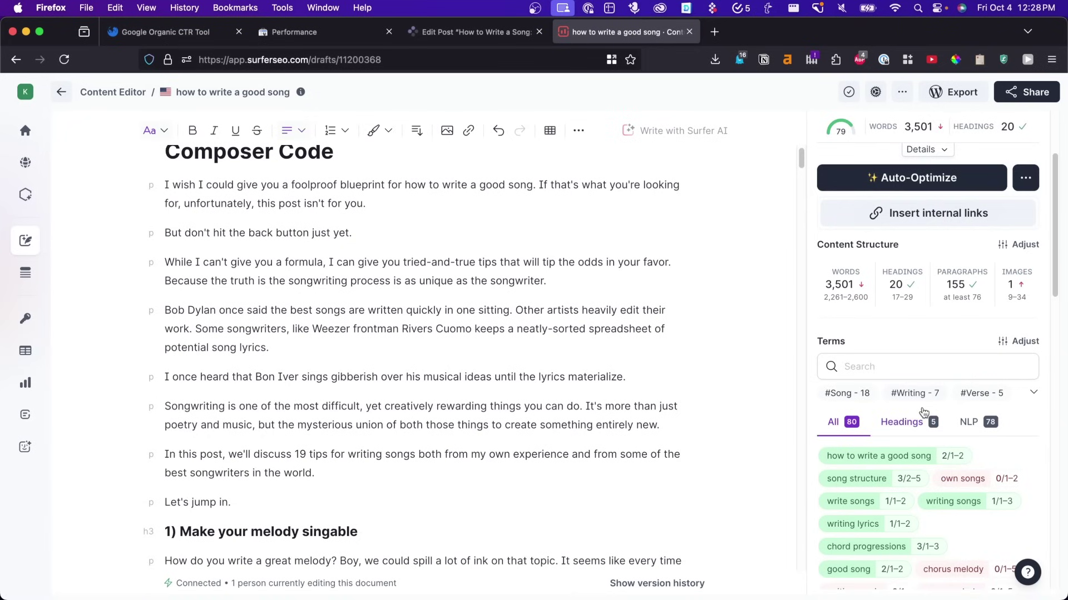
pyautogui.scroll(-2, 924, 409)
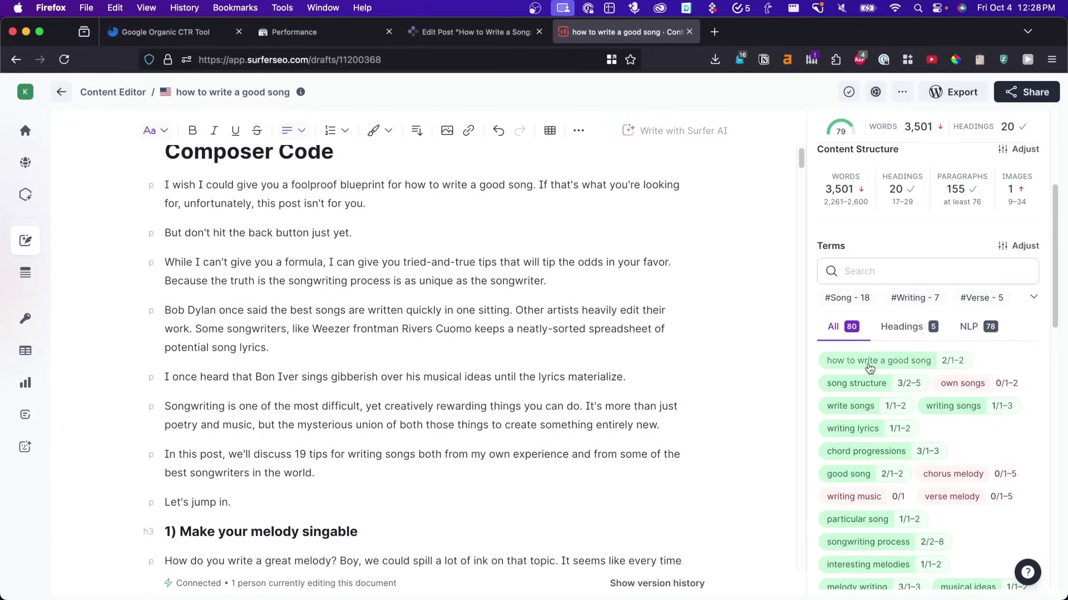
# Filter the suggested terms to NLP, hide optimized and partially optimized terms, and review the unused ones.
pyautogui.click(992, 332)
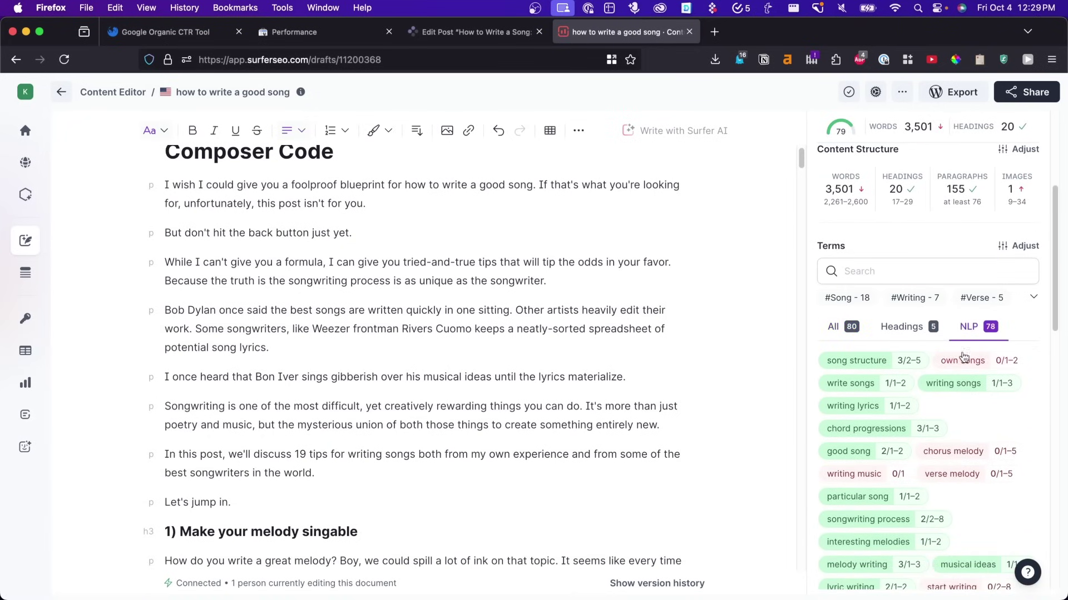
pyautogui.scroll(-1, 982, 362)
pyautogui.click(1027, 244)
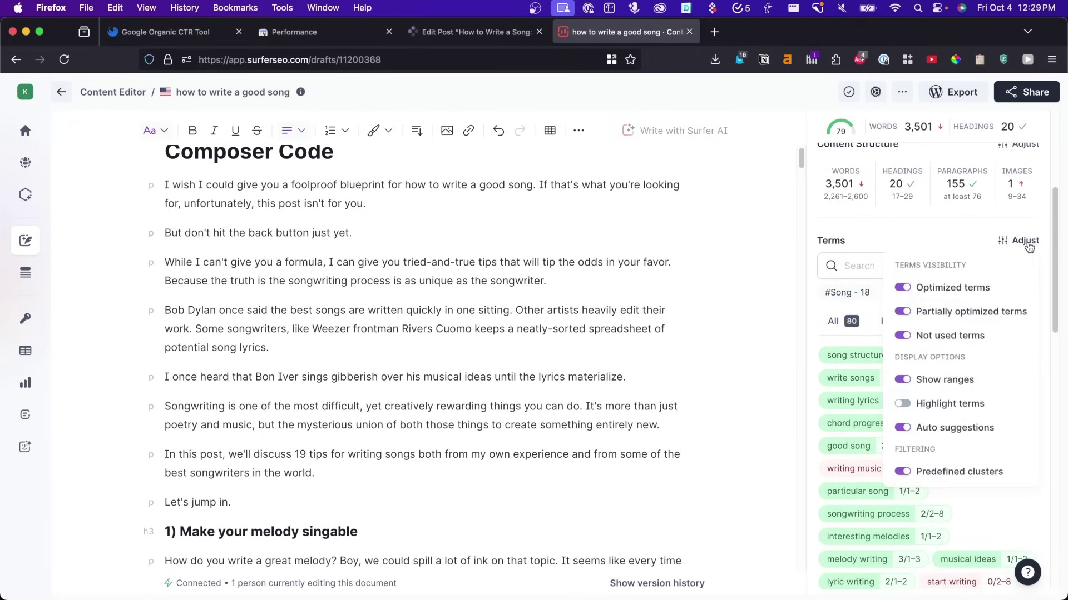
pyautogui.click(902, 309)
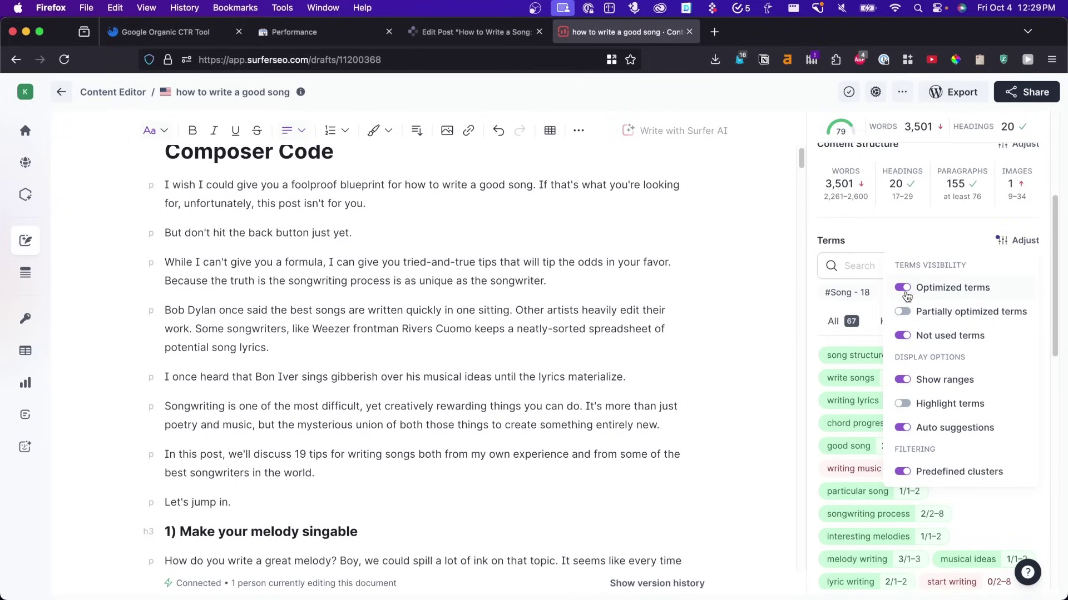
pyautogui.click(903, 289)
pyautogui.click(763, 380)
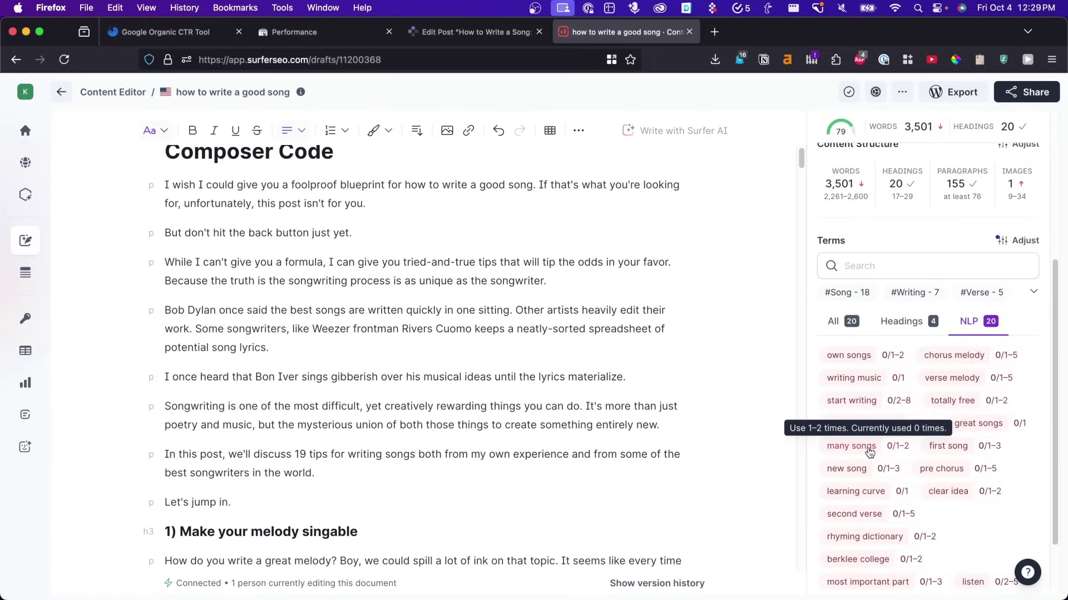
pyautogui.scroll(-2, 869, 453)
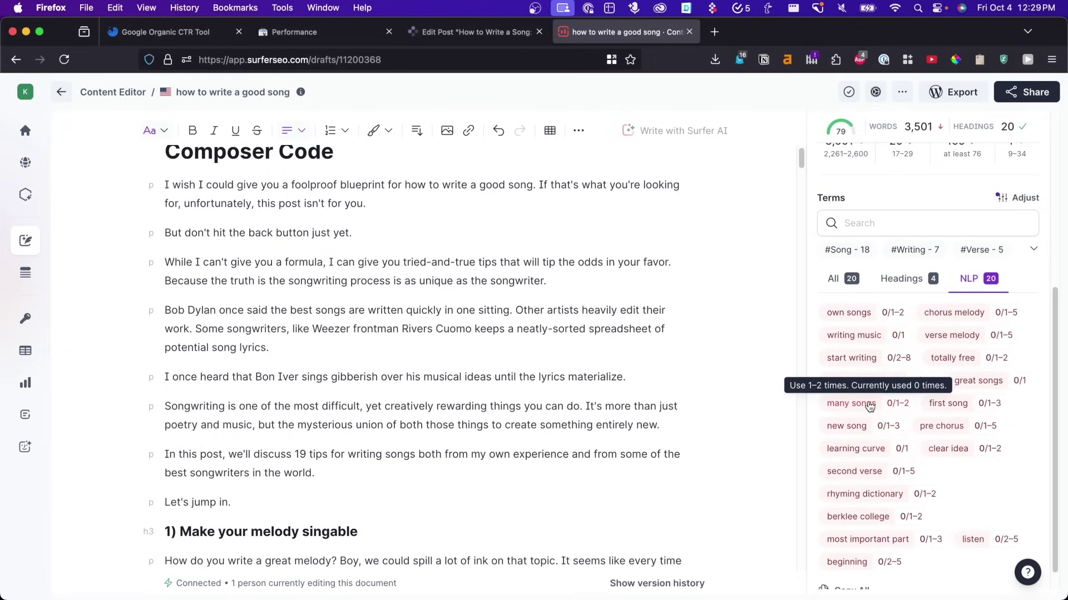